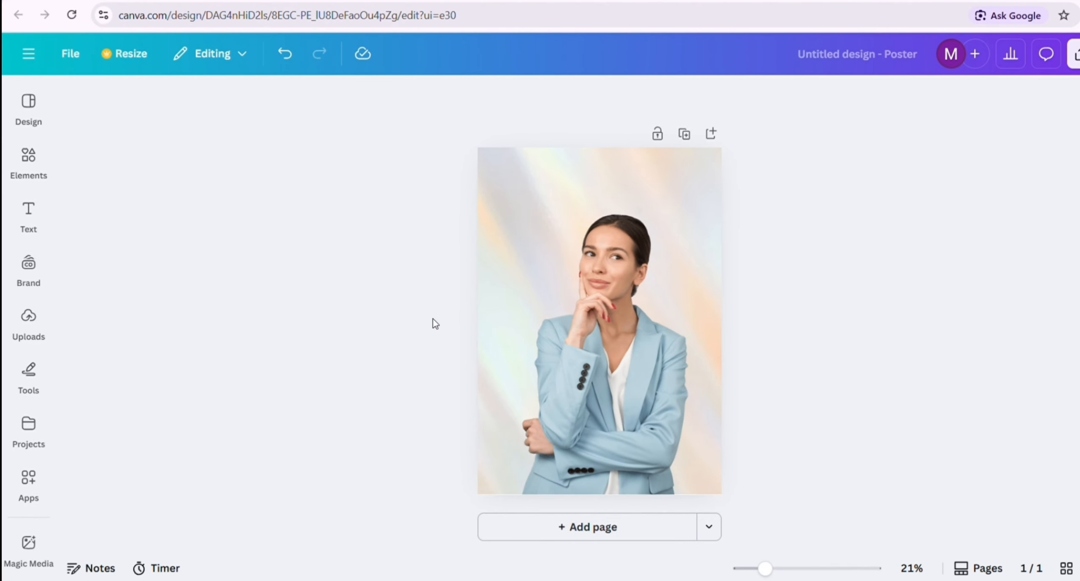
Find the Tracer app among the available apps and open it for the poster design
{"action": "left_click", "coordinate": [29, 478]}
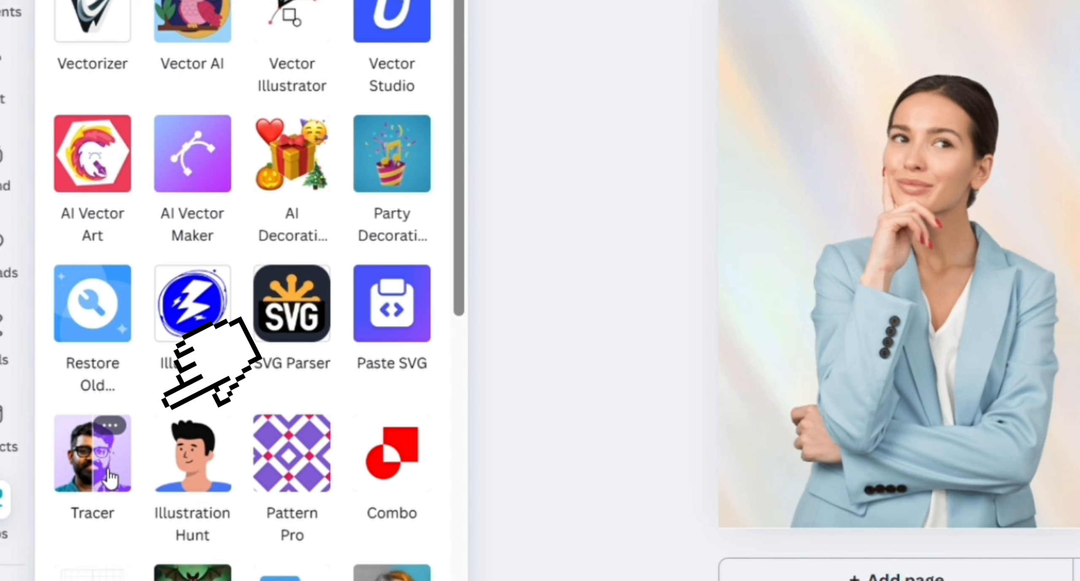
{"action": "left_click", "coordinate": [101, 480]}
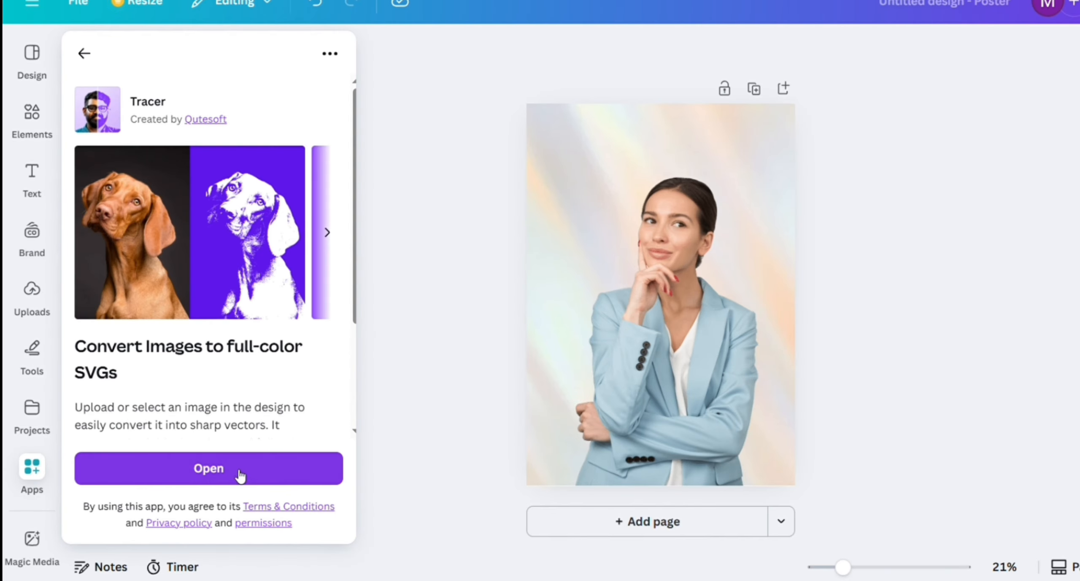
{"action": "left_click", "coordinate": [296, 507]}
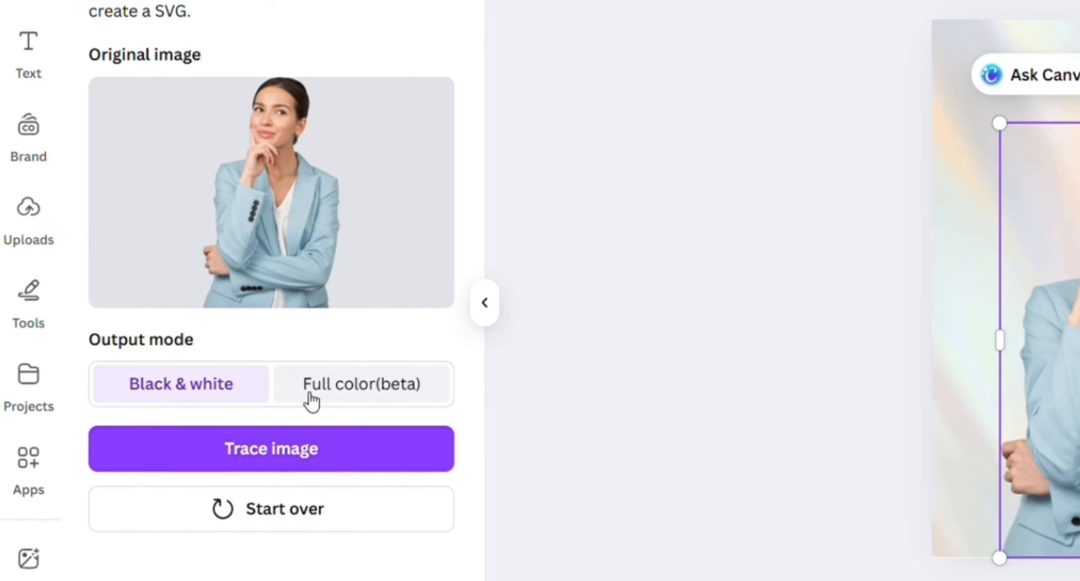
Trace the photo of the woman in the blue blazer using the Black & white output mode
{"action": "left_click", "coordinate": [356, 388]}
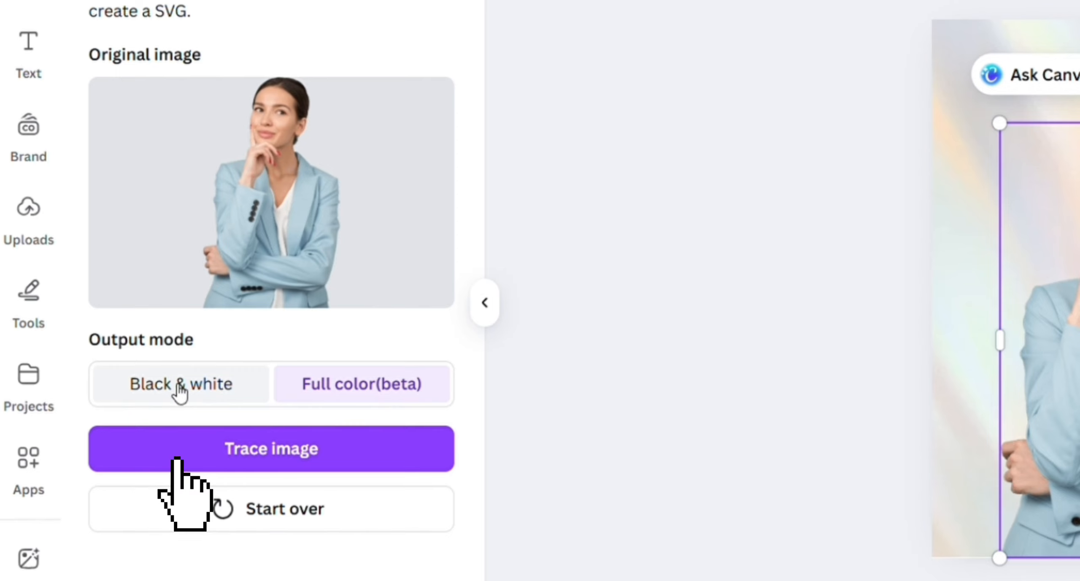
{"action": "left_click", "coordinate": [195, 386]}
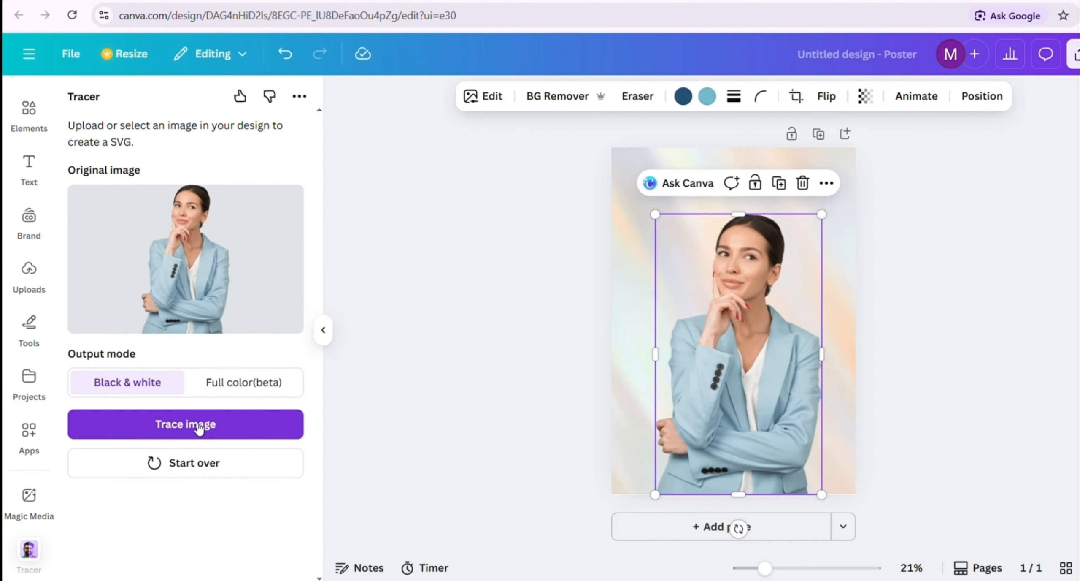
{"action": "left_click", "coordinate": [199, 429]}
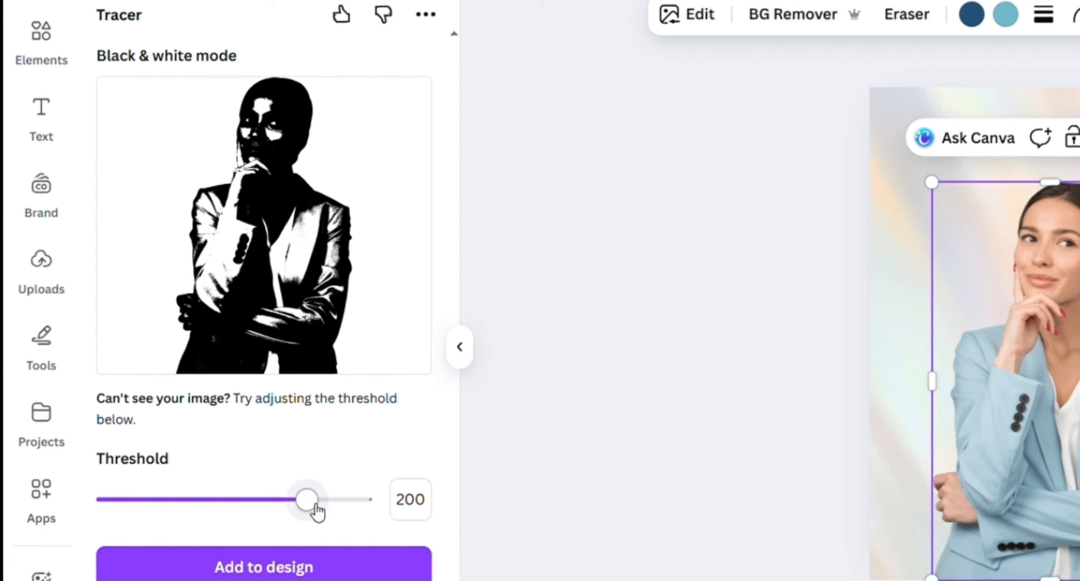
Set the trace threshold to 165 and add the traced vector to the design
{"action": "left_click_drag", "start_coordinate": [313, 502], "coordinate": [169, 497]}
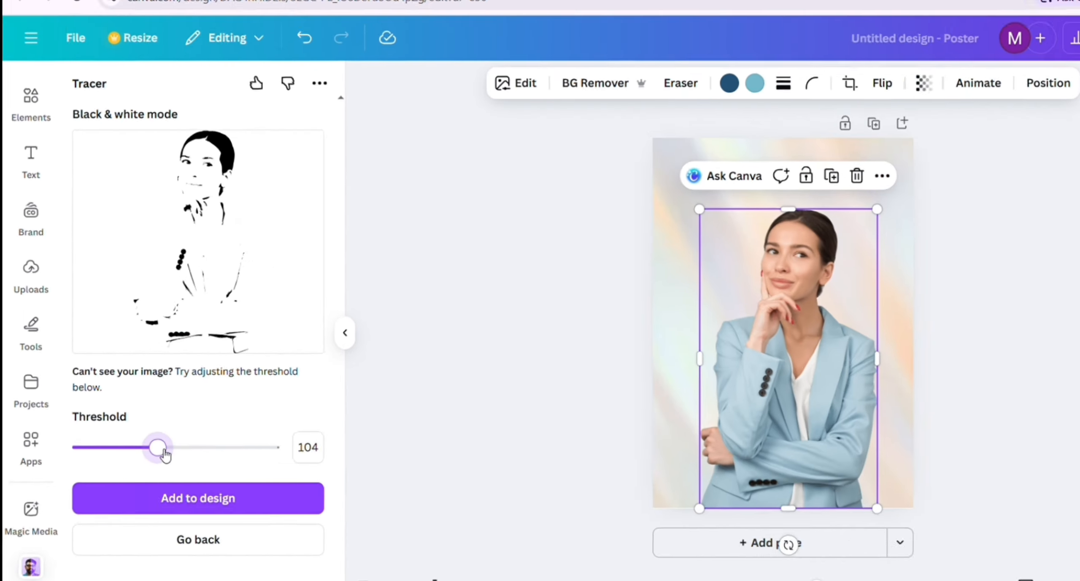
{"action": "left_click_drag", "start_coordinate": [165, 454], "coordinate": [217, 451]}
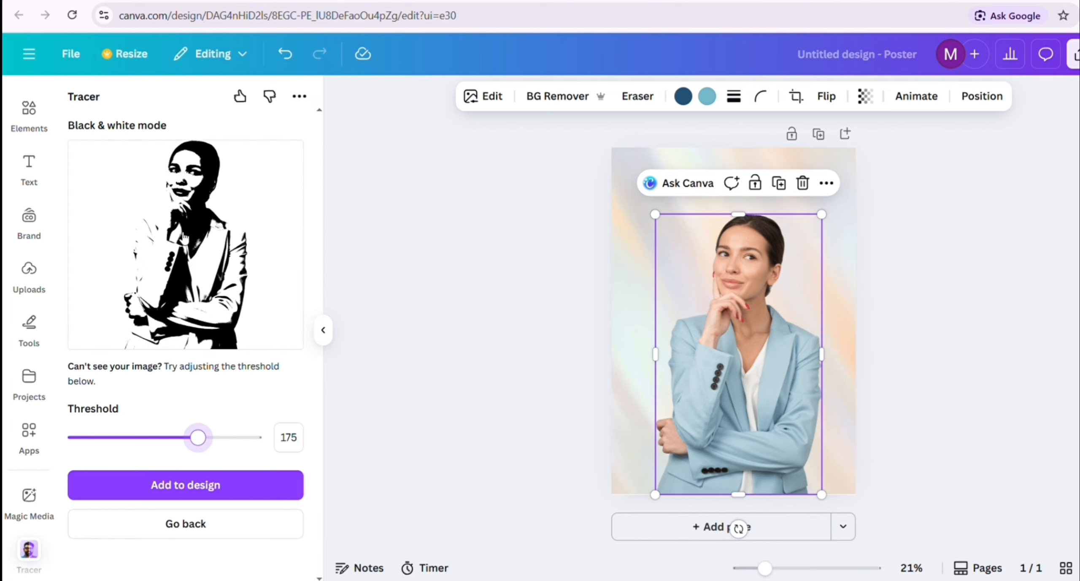
{"action": "left_click_drag", "start_coordinate": [186, 441], "coordinate": [190, 437]}
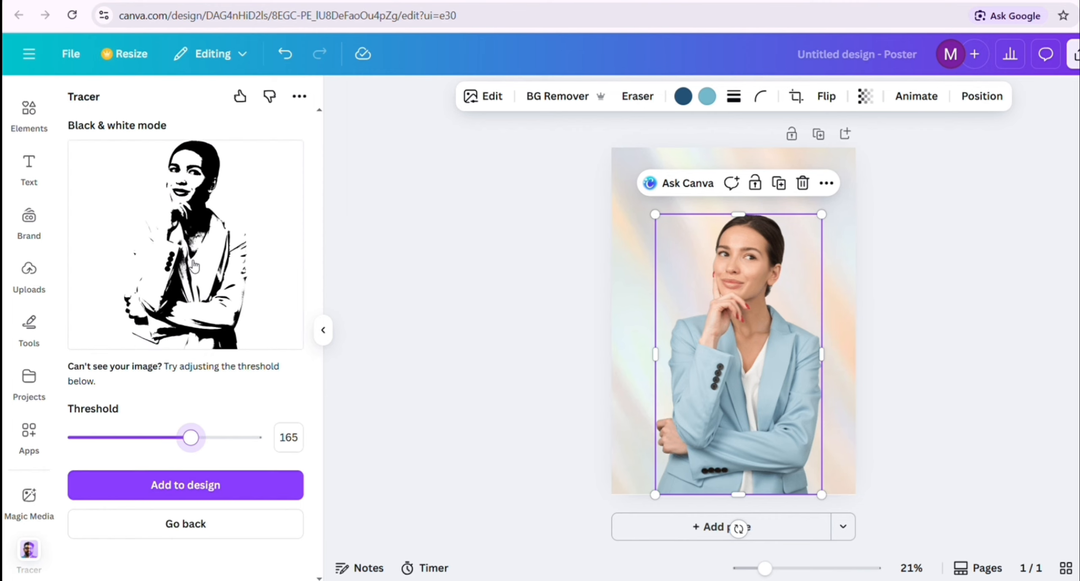
{"action": "left_click", "coordinate": [206, 490]}
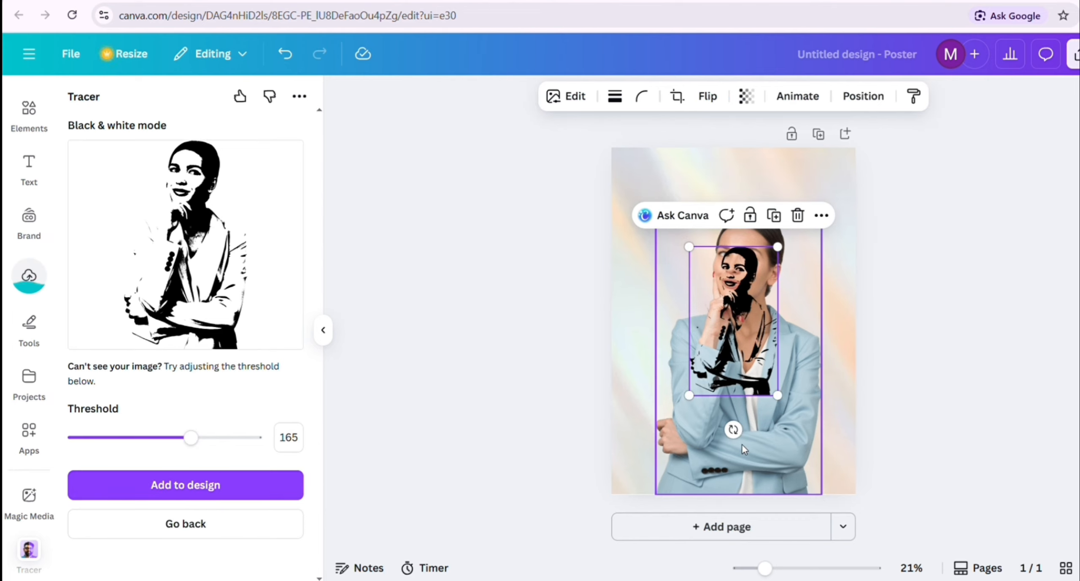
Shrink the original photo of the woman and move it to the poster's upper-left corner
{"action": "left_click", "coordinate": [804, 483]}
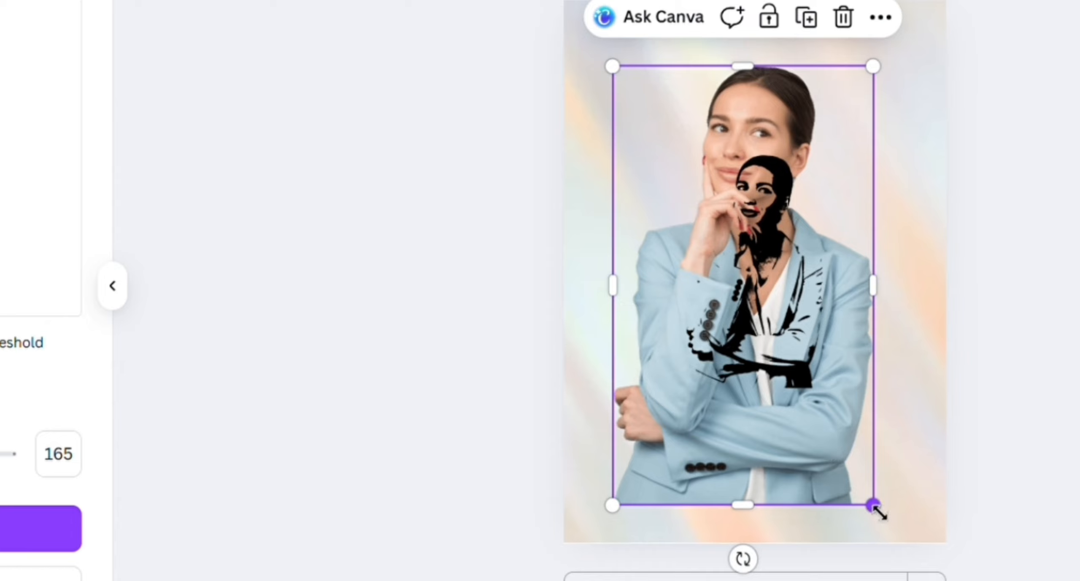
{"action": "left_click_drag", "start_coordinate": [873, 505], "coordinate": [780, 346]}
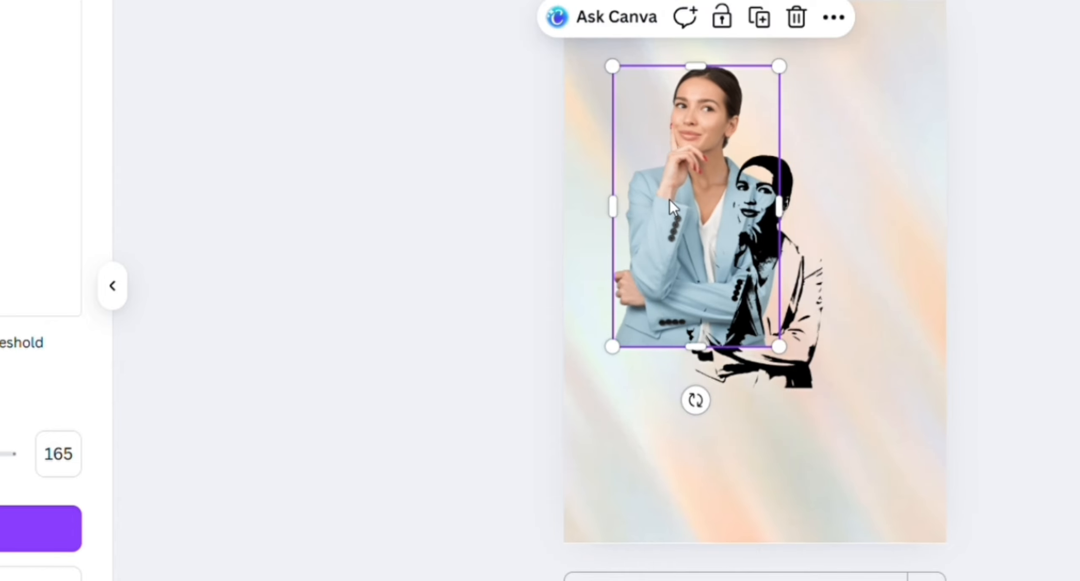
{"action": "mouse_move", "coordinate": [672, 206]}
{"action": "left_mouse_down"}
{"action": "mouse_move", "coordinate": [623, 131]}
{"action": "mouse_move", "coordinate": [611, 131]}
{"action": "mouse_move", "coordinate": [624, 146]}
{"action": "left_mouse_up"}
Move the black-and-white traced figure to the poster's lower-right area and enlarge it slightly
{"action": "left_click", "coordinate": [774, 289]}
{"action": "mouse_move", "coordinate": [775, 288]}
{"action": "left_mouse_down"}
{"action": "mouse_move", "coordinate": [854, 421]}
{"action": "mouse_move", "coordinate": [880, 443]}
{"action": "mouse_move", "coordinate": [861, 439]}
{"action": "left_mouse_up"}
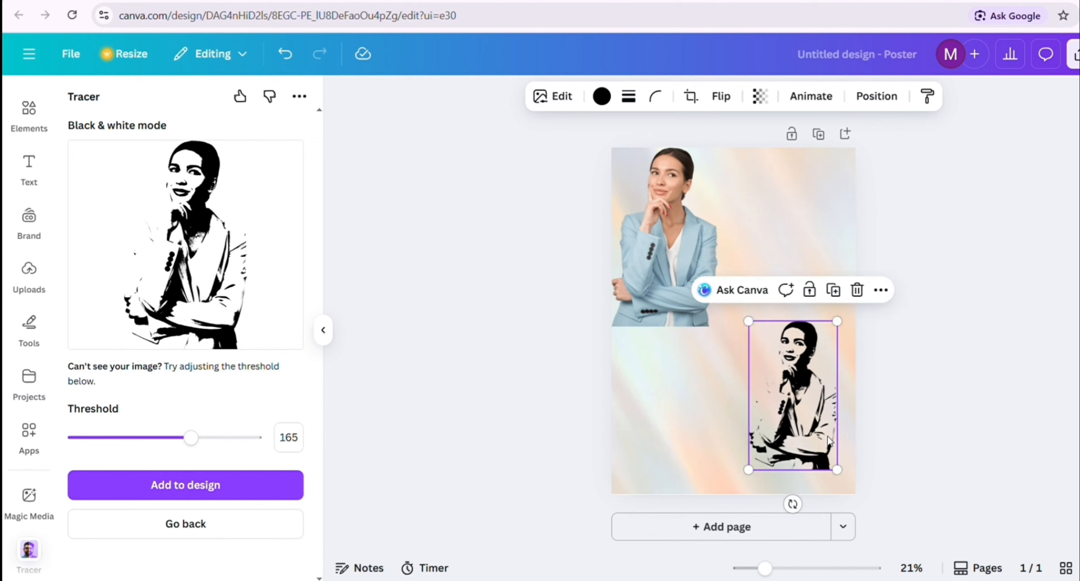
{"action": "left_click_drag", "start_coordinate": [844, 479], "coordinate": [858, 504]}
{"action": "left_click", "coordinate": [731, 425]}
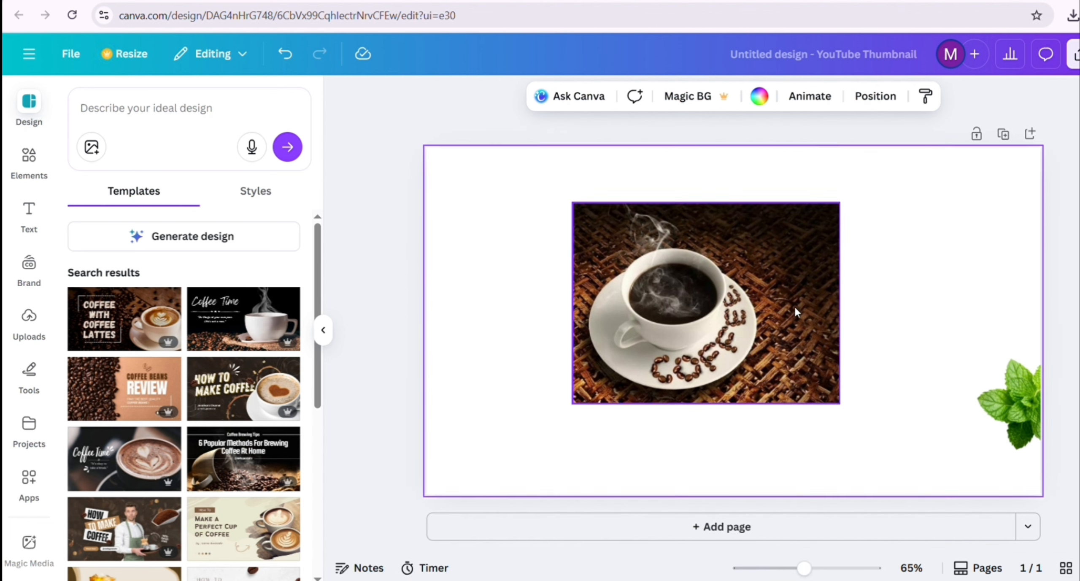
Open the Background Generator for the coffee cup photo in the YouTube thumbnail design
{"action": "left_click", "coordinate": [734, 293]}
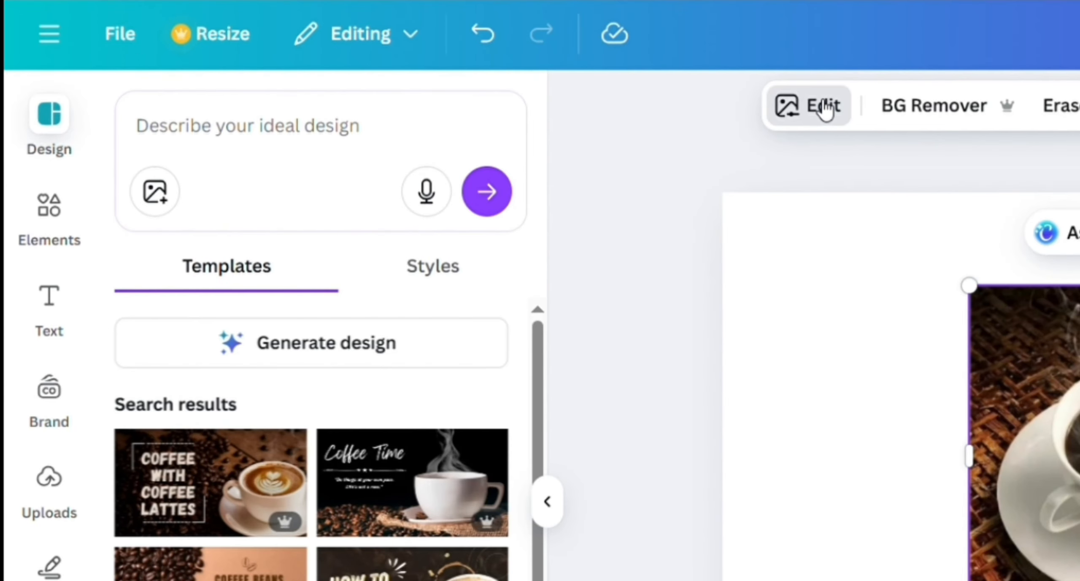
{"action": "left_click", "coordinate": [488, 97]}
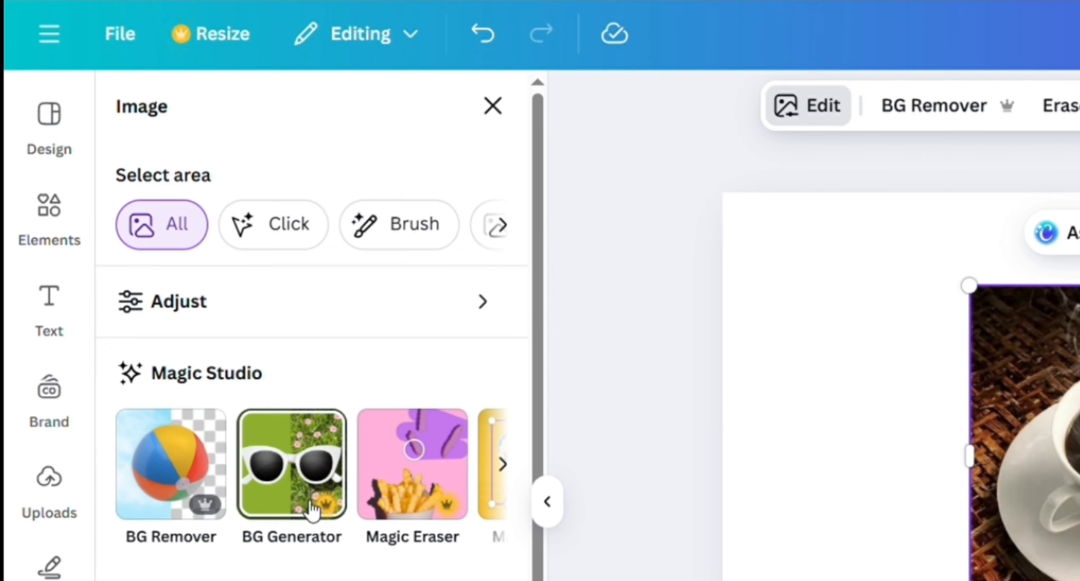
{"action": "left_click", "coordinate": [281, 500]}
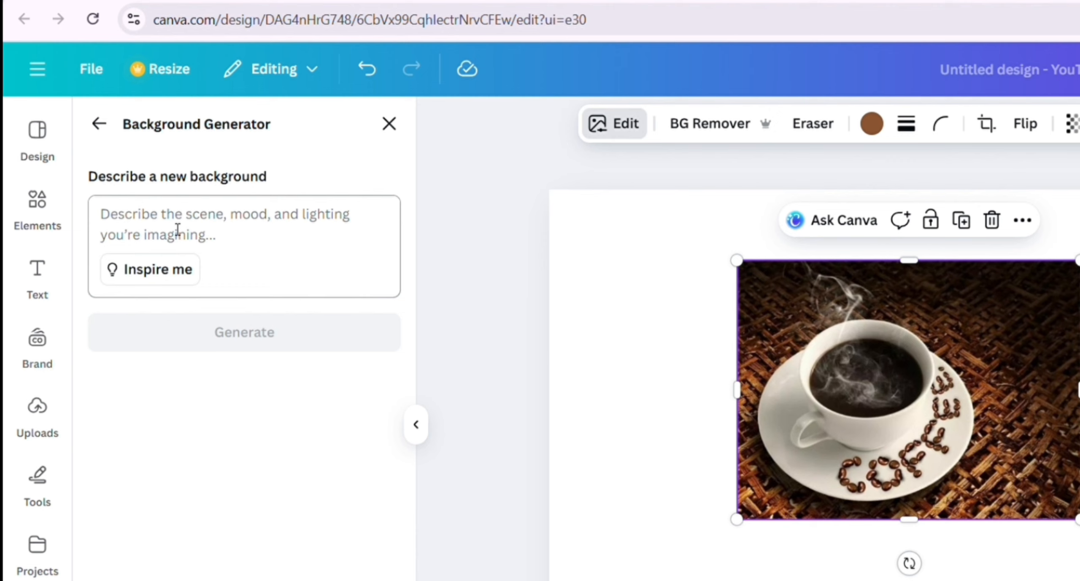
Generate backgrounds from a pasted prompt for a natural cozy morning with soft window sunlight, a wooden table, warm tones and a blurred, peaceful atmosphere
{"action": "left_click", "coordinate": [178, 229]}
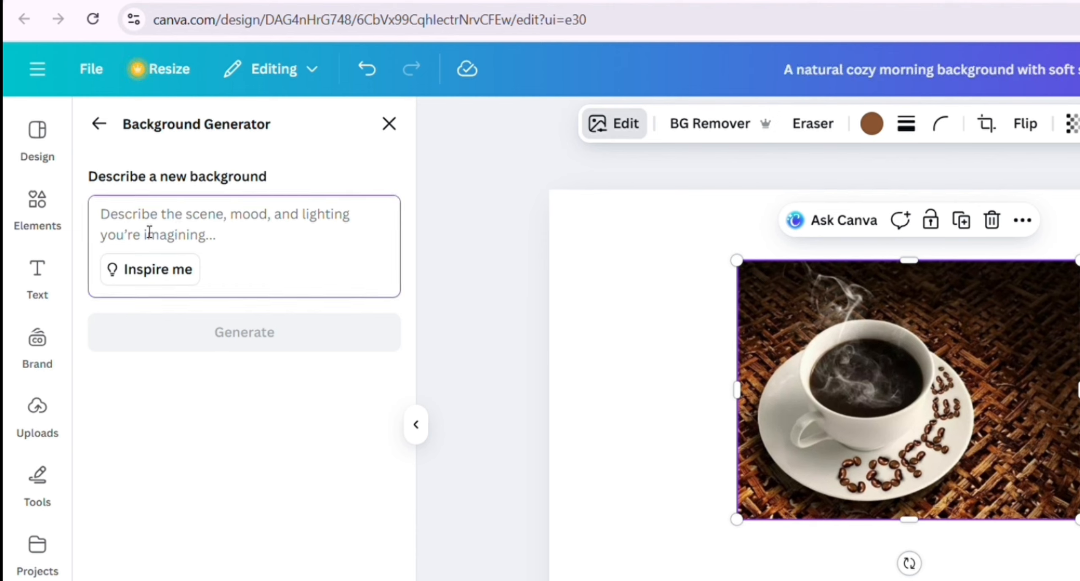
{"action": "key", "text": "ctrl+v"}
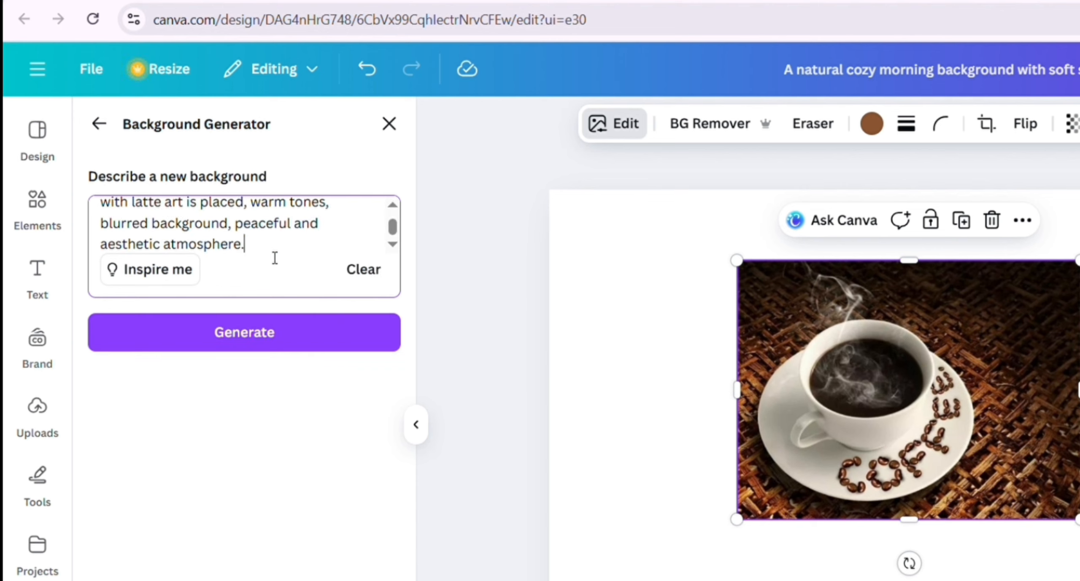
{"action": "scroll", "coordinate": [246, 246], "scroll_direction": "up", "scroll_amount": 5}
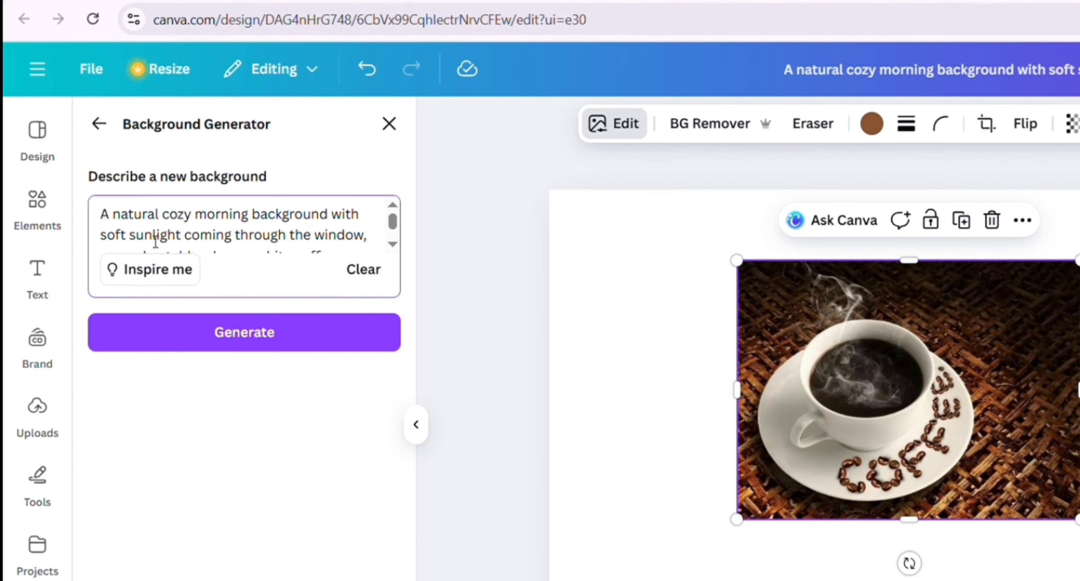
{"action": "scroll", "coordinate": [228, 243], "scroll_direction": "down", "scroll_amount": 3}
{"action": "scroll", "coordinate": [258, 241], "scroll_direction": "up", "scroll_amount": 3}
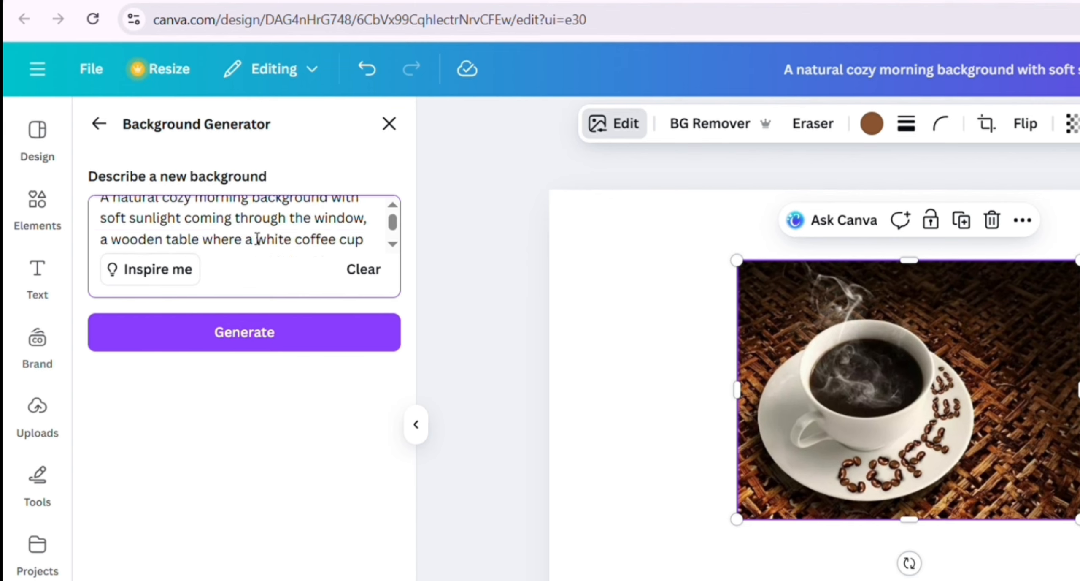
{"action": "scroll", "coordinate": [344, 248], "scroll_direction": "down", "scroll_amount": 3}
{"action": "left_click", "coordinate": [274, 338]}
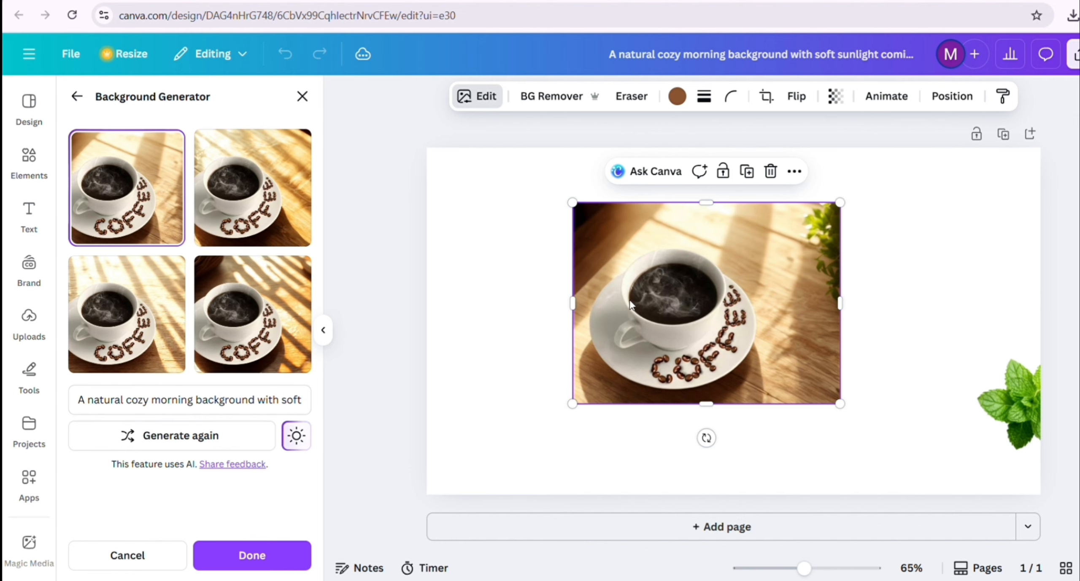
Compare the four generated backgrounds on the coffee photo and choose the first one, with green leaves in the corner
{"action": "left_click", "coordinate": [252, 181]}
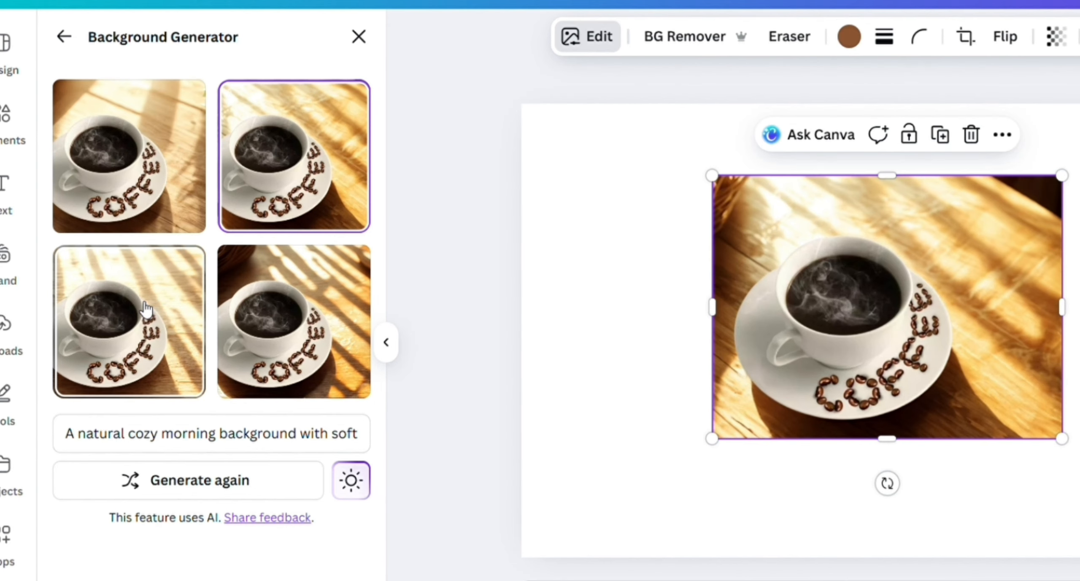
{"action": "left_click", "coordinate": [167, 291]}
{"action": "left_click", "coordinate": [323, 301]}
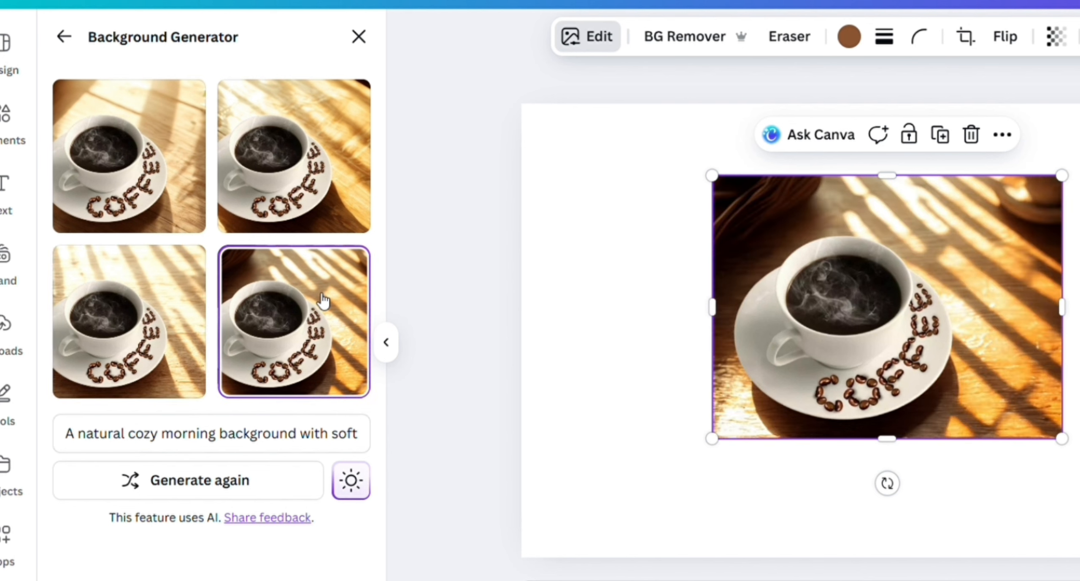
{"action": "left_click", "coordinate": [321, 181]}
{"action": "left_click", "coordinate": [168, 168]}
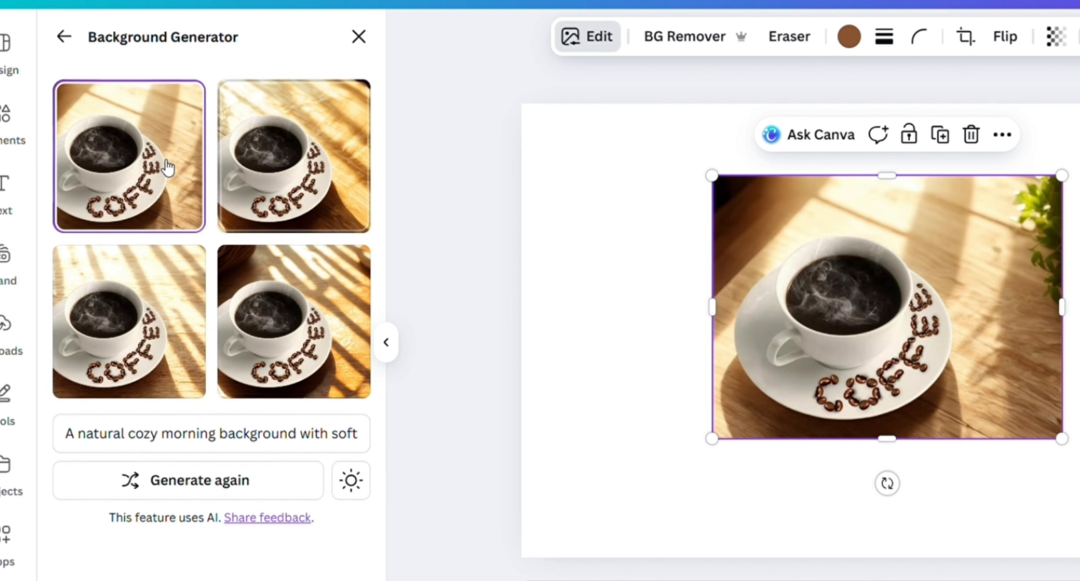
{"action": "left_click", "coordinate": [165, 300]}
{"action": "left_click", "coordinate": [171, 207]}
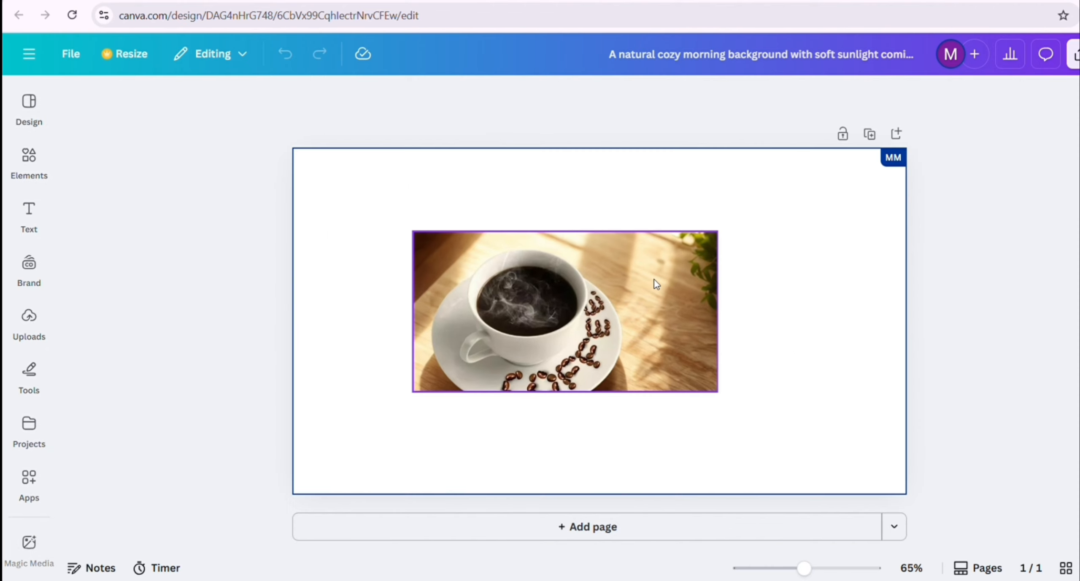
Open the coffee photo's image editing options and select its Background as the area to edit
{"action": "left_click", "coordinate": [655, 279]}
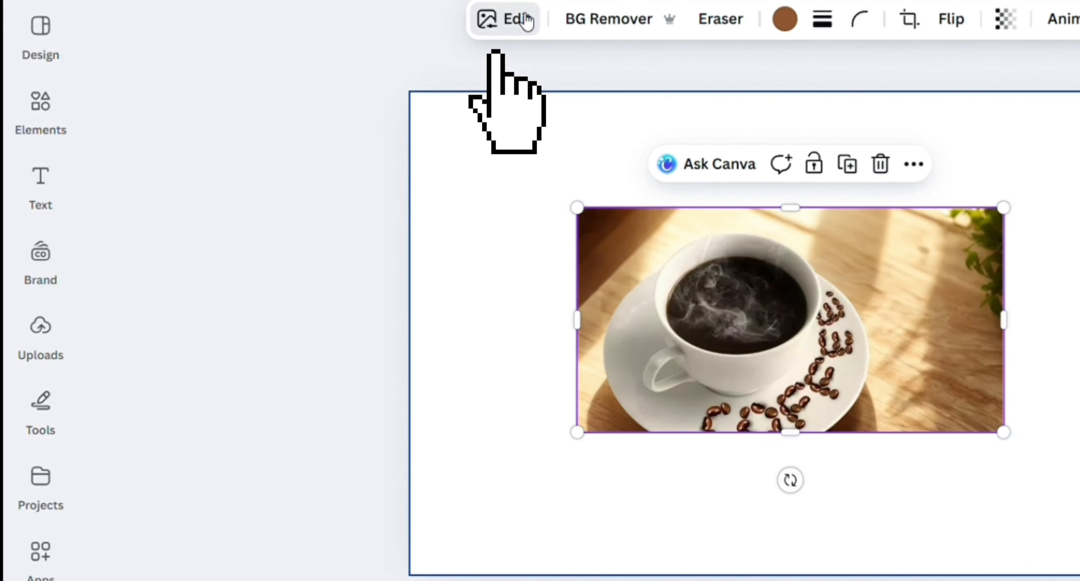
{"action": "left_click", "coordinate": [523, 20]}
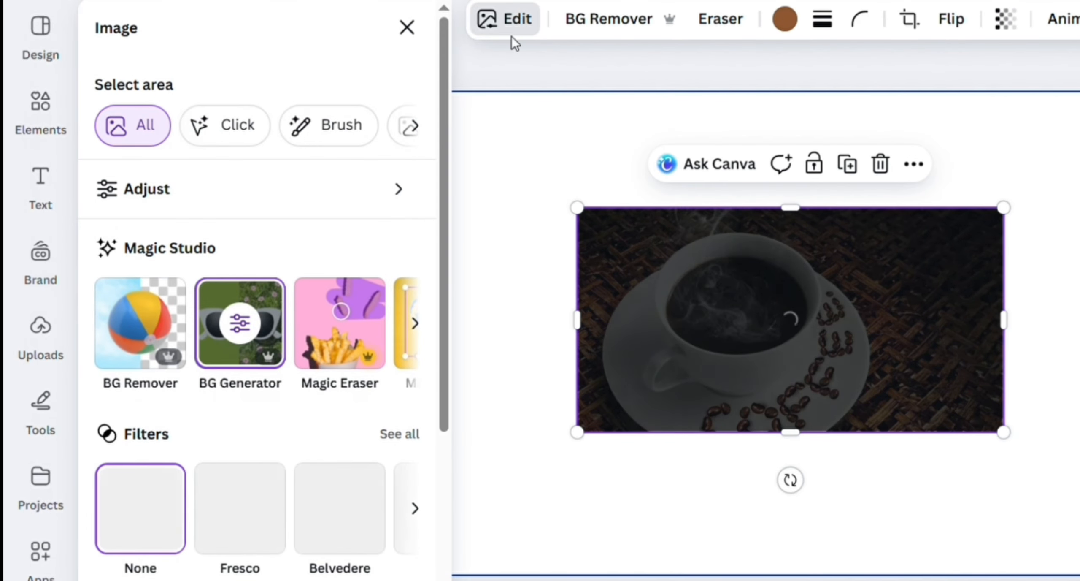
{"action": "left_click", "coordinate": [422, 130]}
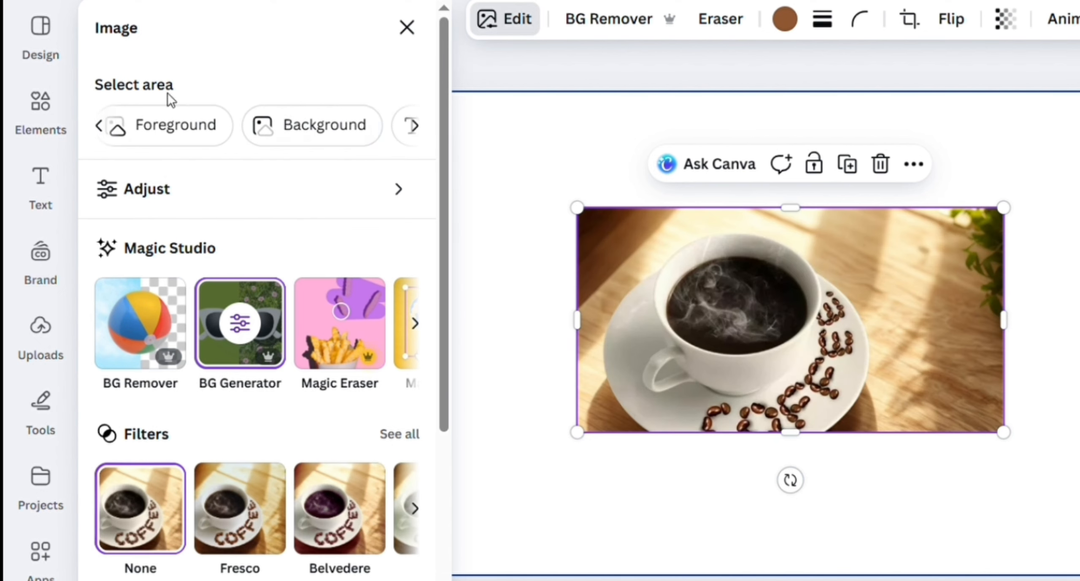
{"action": "left_click", "coordinate": [417, 127]}
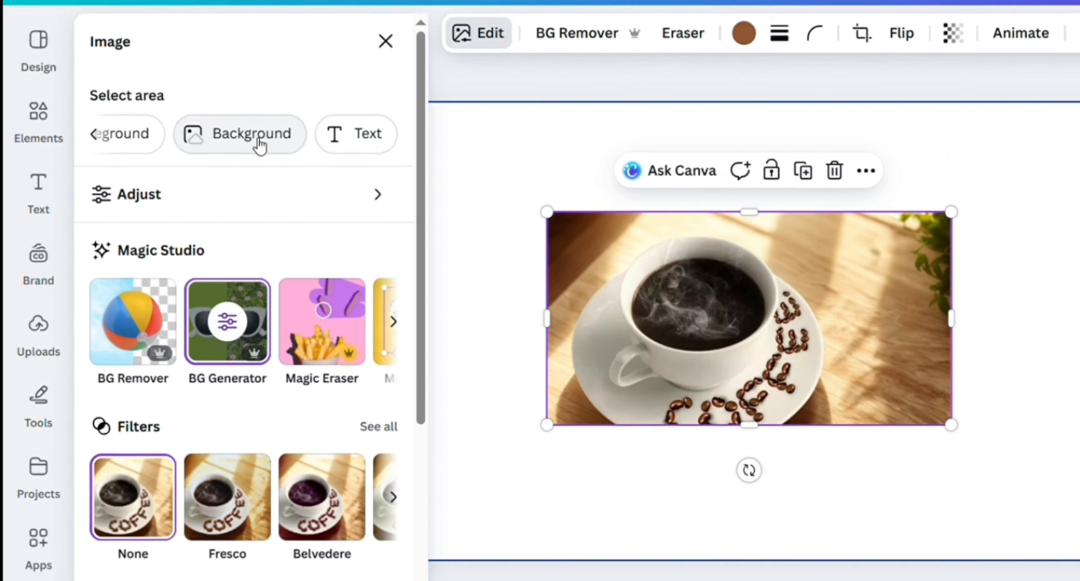
{"action": "left_click", "coordinate": [260, 137]}
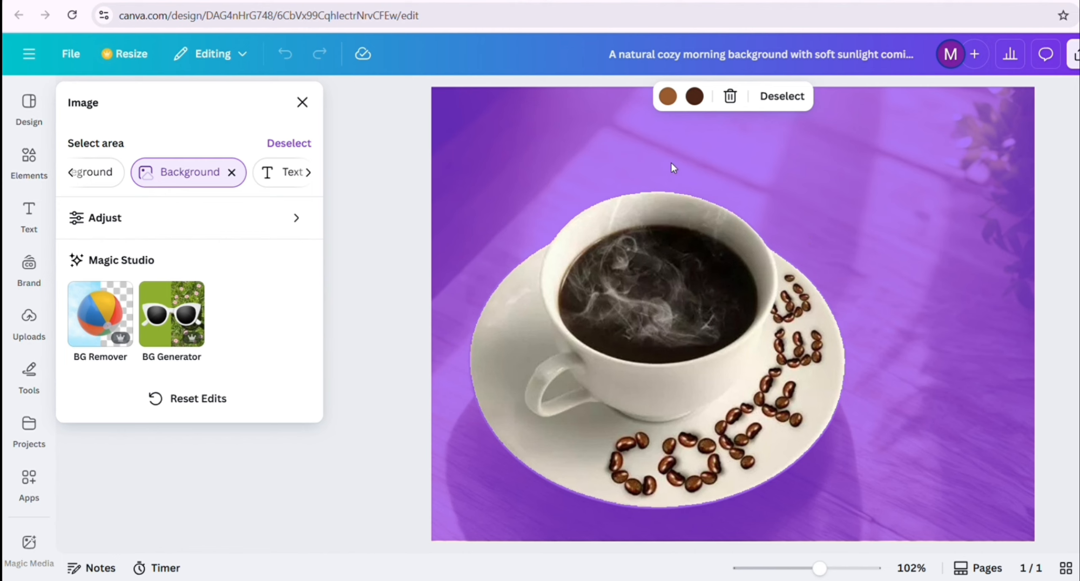
Adjust the selected background's white balance, setting Temperature to 23 and Tint to 30
{"action": "left_click", "coordinate": [697, 100]}
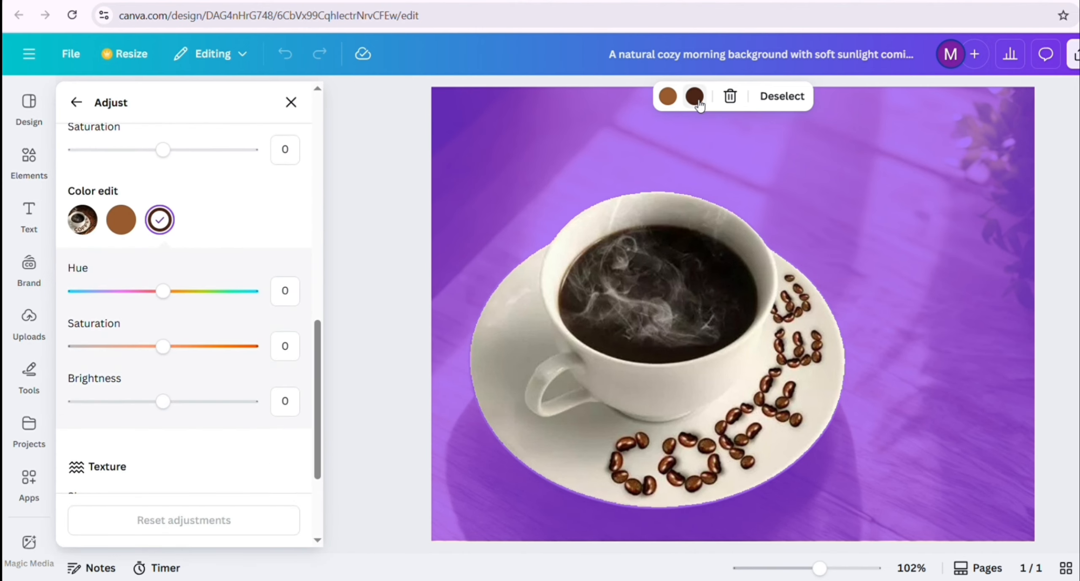
{"action": "scroll", "coordinate": [162, 349], "scroll_direction": "up", "scroll_amount": 15}
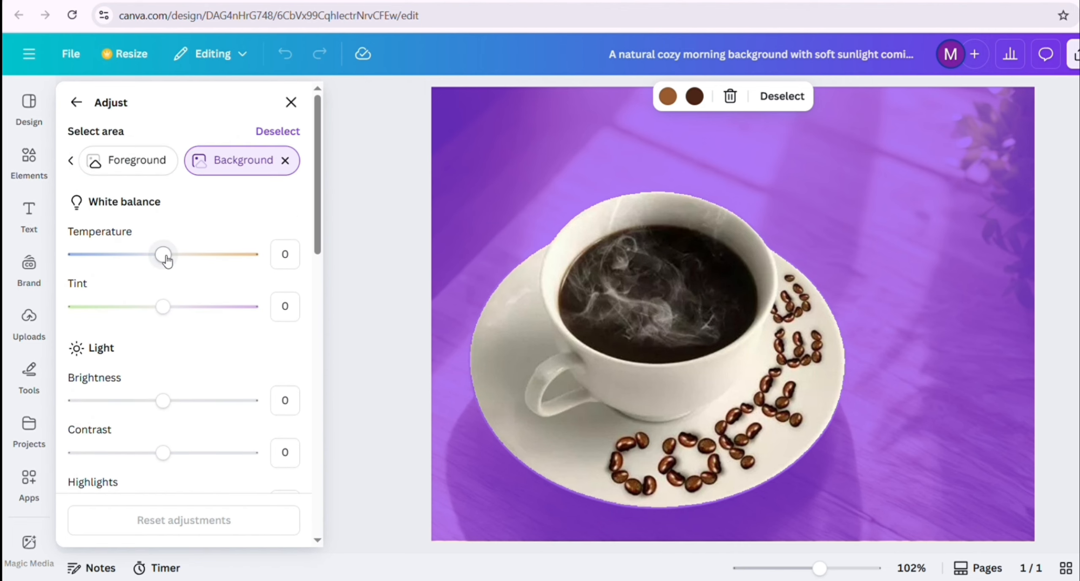
{"action": "mouse_move", "coordinate": [163, 254]}
{"action": "left_mouse_down"}
{"action": "mouse_move", "coordinate": [216, 260]}
{"action": "mouse_move", "coordinate": [183, 254]}
{"action": "left_mouse_up"}
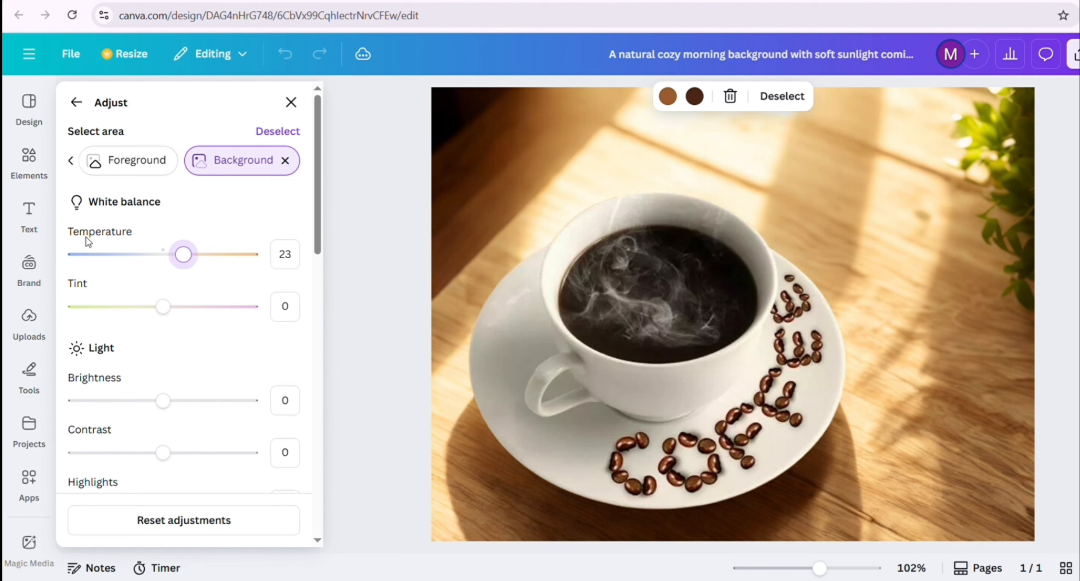
{"action": "left_click_drag", "start_coordinate": [163, 306], "coordinate": [189, 306]}
{"action": "scroll", "coordinate": [190, 321], "scroll_direction": "down", "scroll_amount": 3}
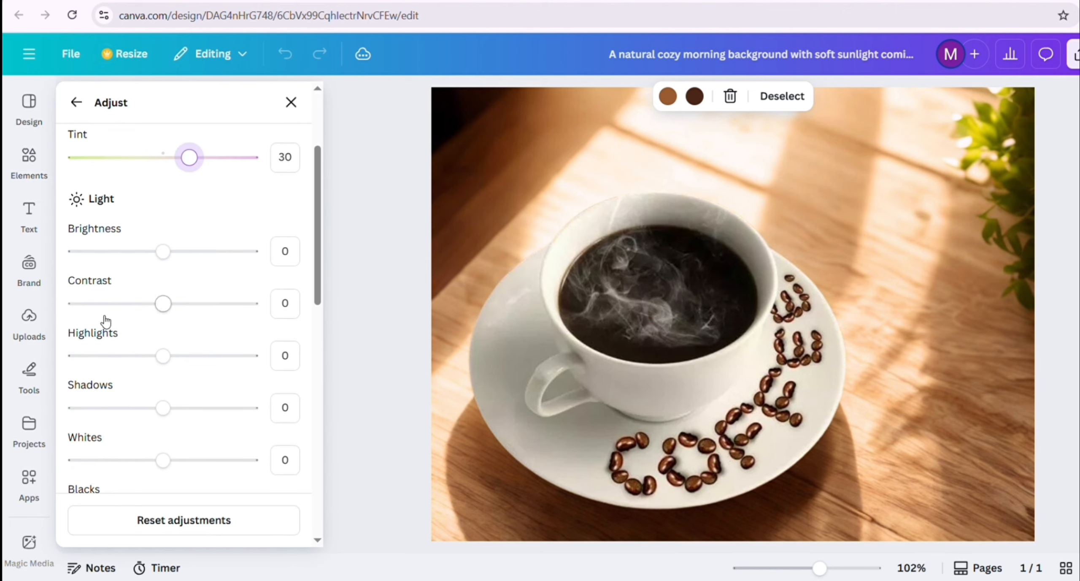
{"action": "scroll", "coordinate": [169, 333], "scroll_direction": "down", "scroll_amount": 2}
{"action": "scroll", "coordinate": [170, 337], "scroll_direction": "down", "scroll_amount": 5}
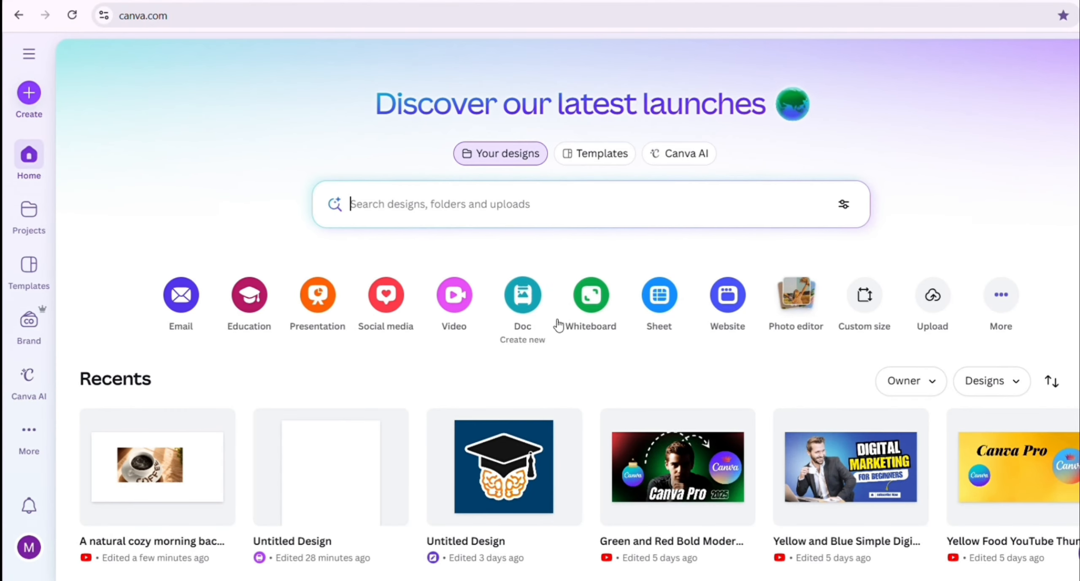
Open the recent "A natural cozy morning" design and enlarge the coffee photo from the page's top-left corner until it nearly fills the page
{"action": "scroll", "coordinate": [161, 403], "scroll_direction": "down", "scroll_amount": 2}
{"action": "left_click", "coordinate": [154, 403]}
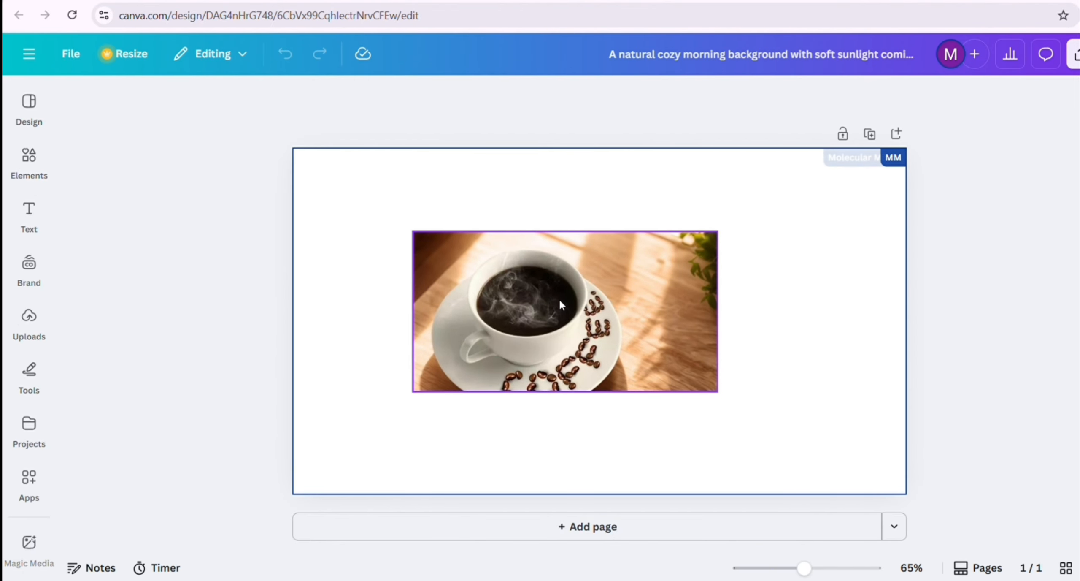
{"action": "left_click_drag", "start_coordinate": [559, 299], "coordinate": [441, 217]}
{"action": "left_click_drag", "start_coordinate": [600, 309], "coordinate": [887, 460]}
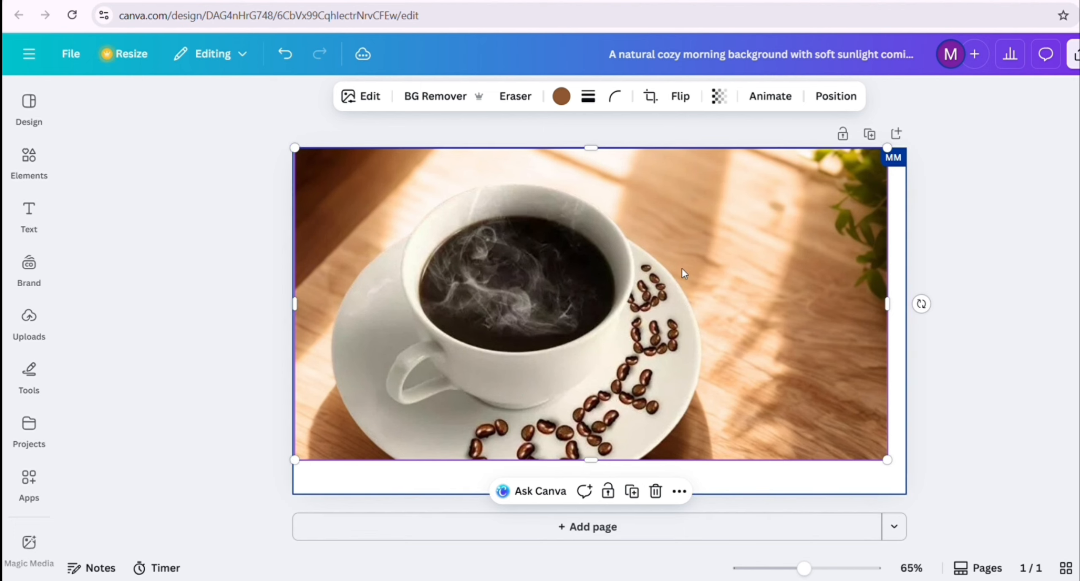
Scale the coffee photo down to about four fifths of the page width, keeping it aligned to the page's top-left corner
{"action": "left_click_drag", "start_coordinate": [682, 271], "coordinate": [687, 278]}
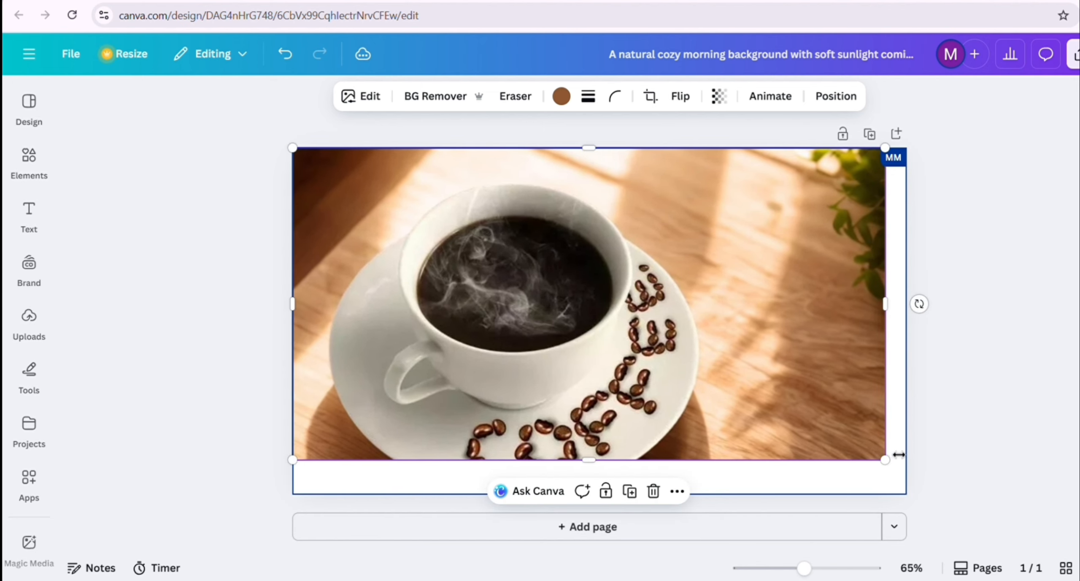
{"action": "mouse_move", "coordinate": [892, 472]}
{"action": "left_mouse_down"}
{"action": "mouse_move", "coordinate": [850, 449]}
{"action": "mouse_move", "coordinate": [865, 521]}
{"action": "mouse_move", "coordinate": [892, 469]}
{"action": "left_mouse_up"}
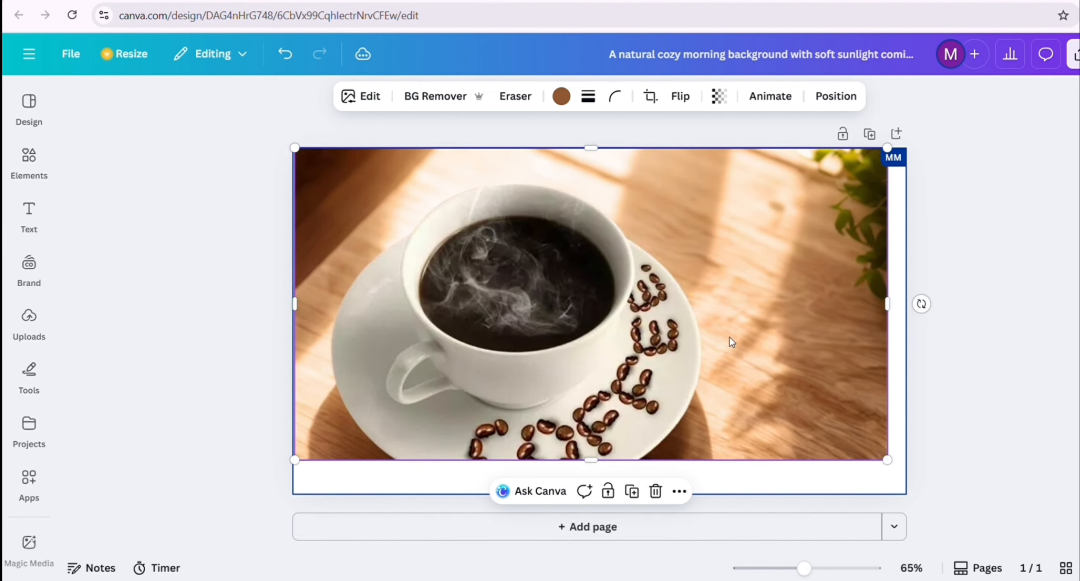
{"action": "mouse_move", "coordinate": [682, 270]}
{"action": "left_mouse_down"}
{"action": "mouse_move", "coordinate": [681, 282]}
{"action": "mouse_move", "coordinate": [680, 272]}
{"action": "left_mouse_up"}
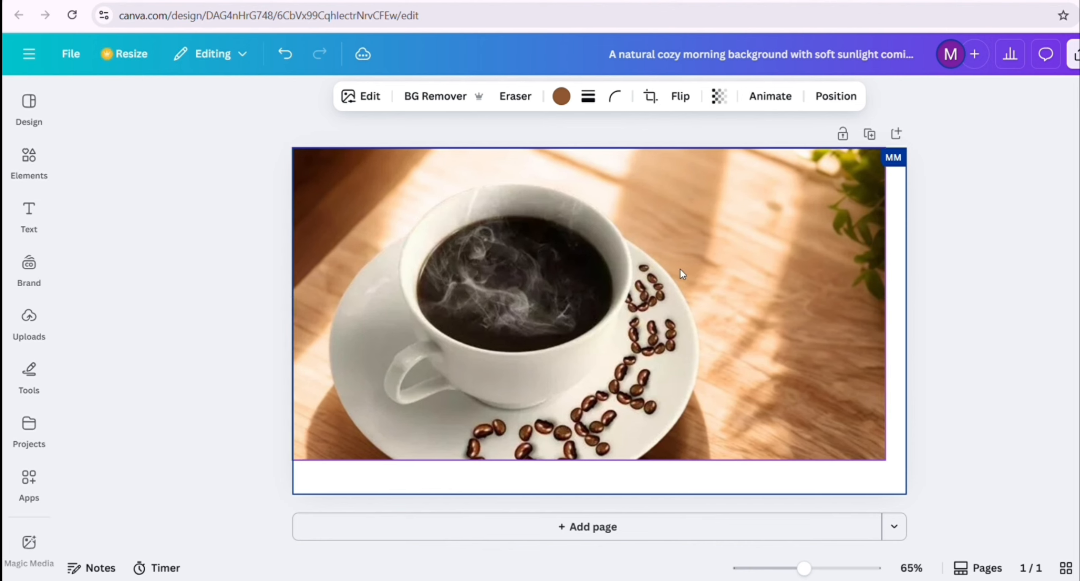
{"action": "left_click_drag", "start_coordinate": [885, 459], "coordinate": [779, 404]}
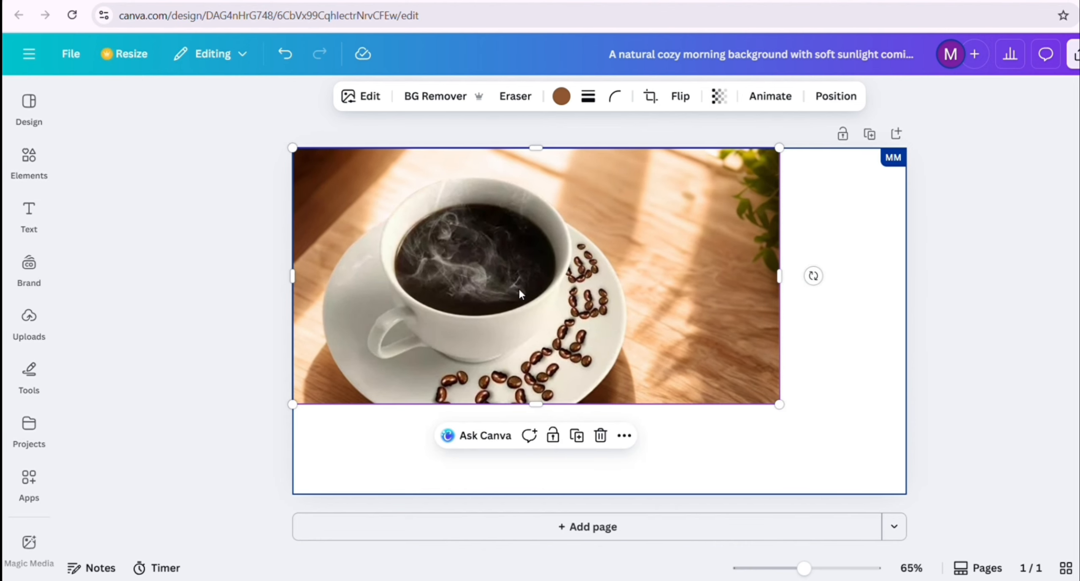
{"action": "mouse_move", "coordinate": [448, 230]}
{"action": "left_mouse_down"}
{"action": "mouse_move", "coordinate": [455, 247]}
{"action": "mouse_move", "coordinate": [452, 233]}
{"action": "left_mouse_up"}
{"action": "left_click", "coordinate": [857, 316]}
{"action": "left_click", "coordinate": [606, 278]}
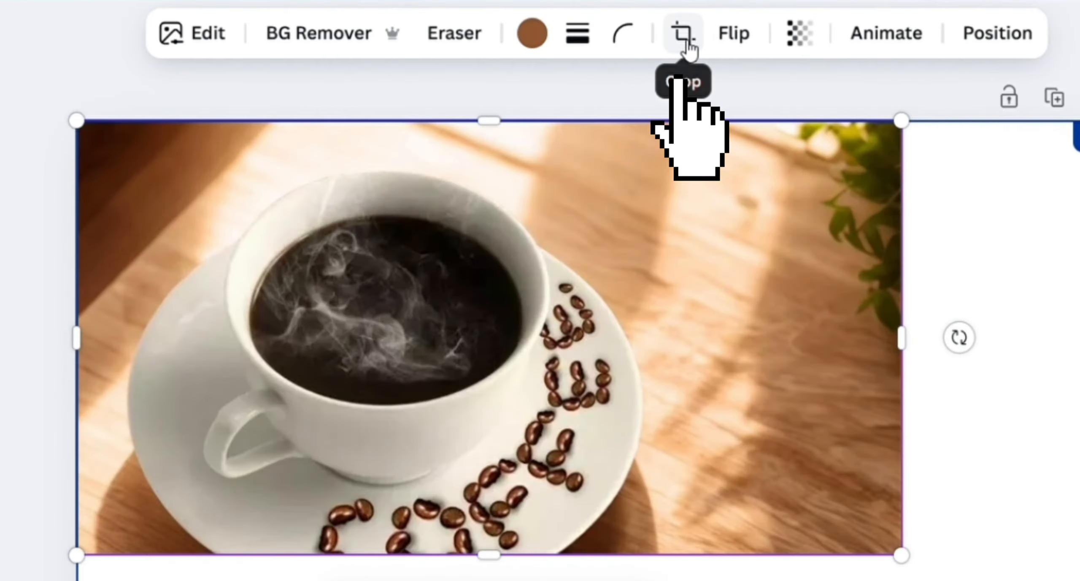
Open the coffee photo's crop options and choose the 16:9 aspect ratio
{"action": "left_click", "coordinate": [684, 34]}
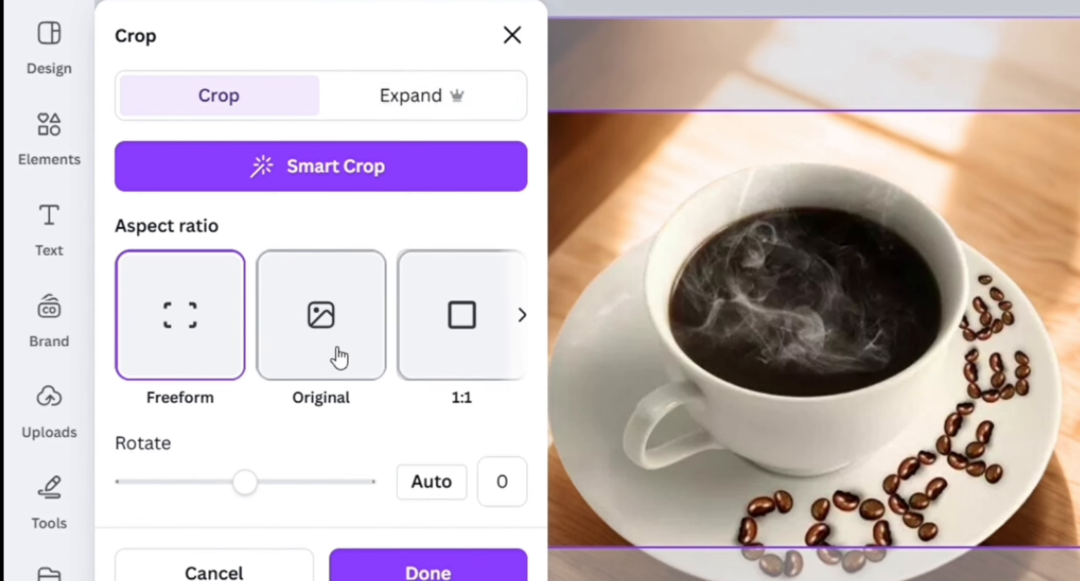
{"action": "left_click", "coordinate": [533, 320]}
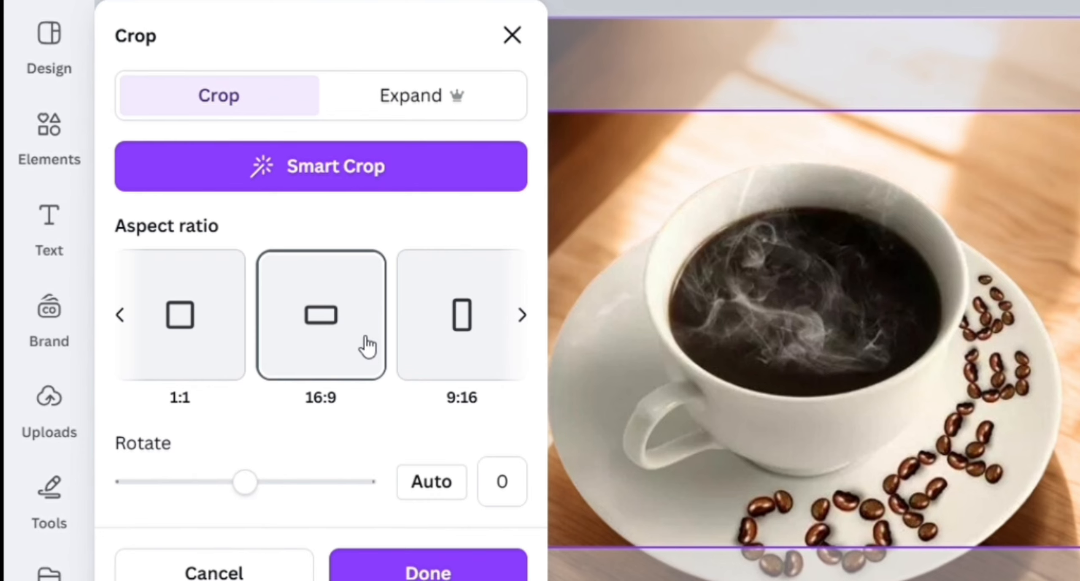
{"action": "left_click", "coordinate": [354, 364]}
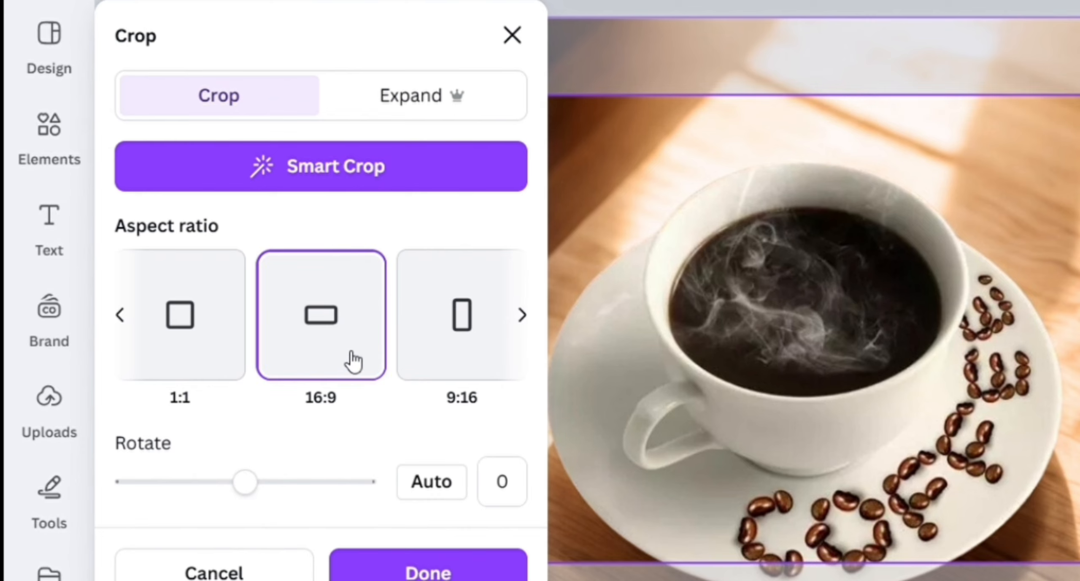
Expand the coffee photo with AI using the Whole Page size
{"action": "left_click", "coordinate": [422, 100]}
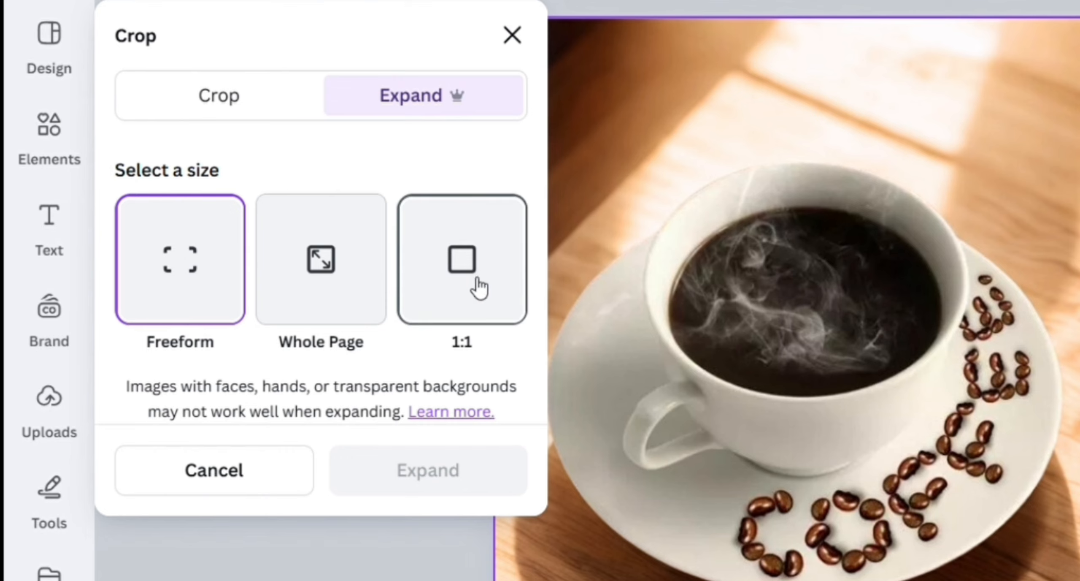
{"action": "left_click", "coordinate": [333, 277]}
{"action": "left_click", "coordinate": [430, 485]}
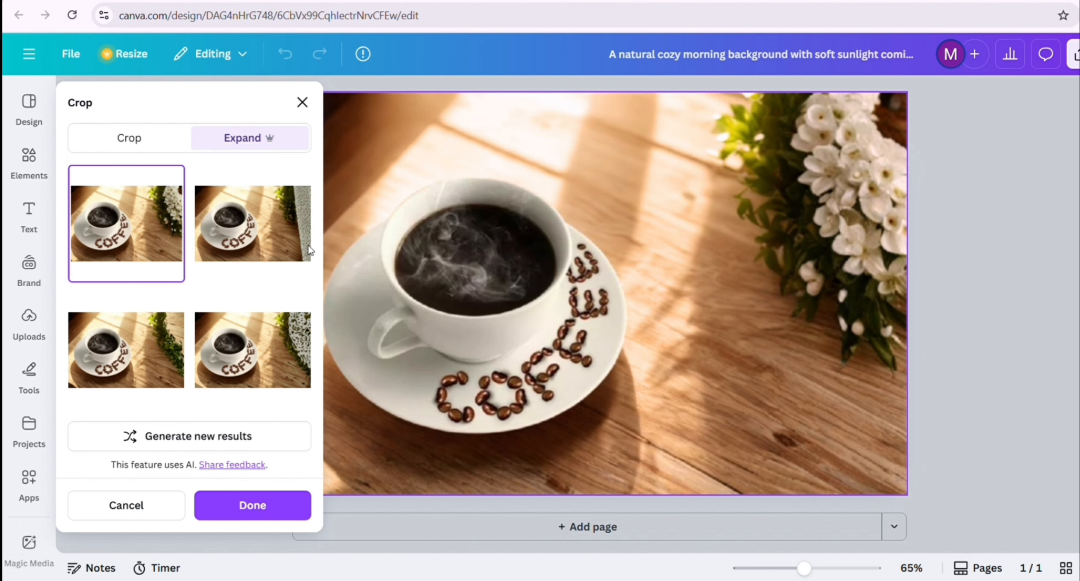
Compare the generated expansions and keep the first one, with white flowers beside the leaves, as the page's photo
{"action": "left_click", "coordinate": [266, 249]}
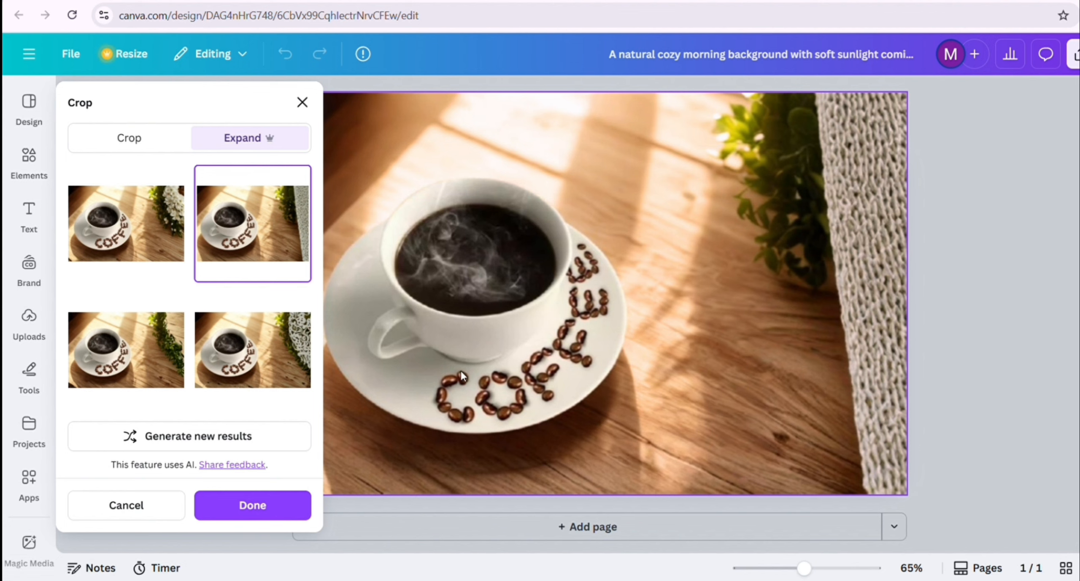
{"action": "left_click", "coordinate": [169, 352]}
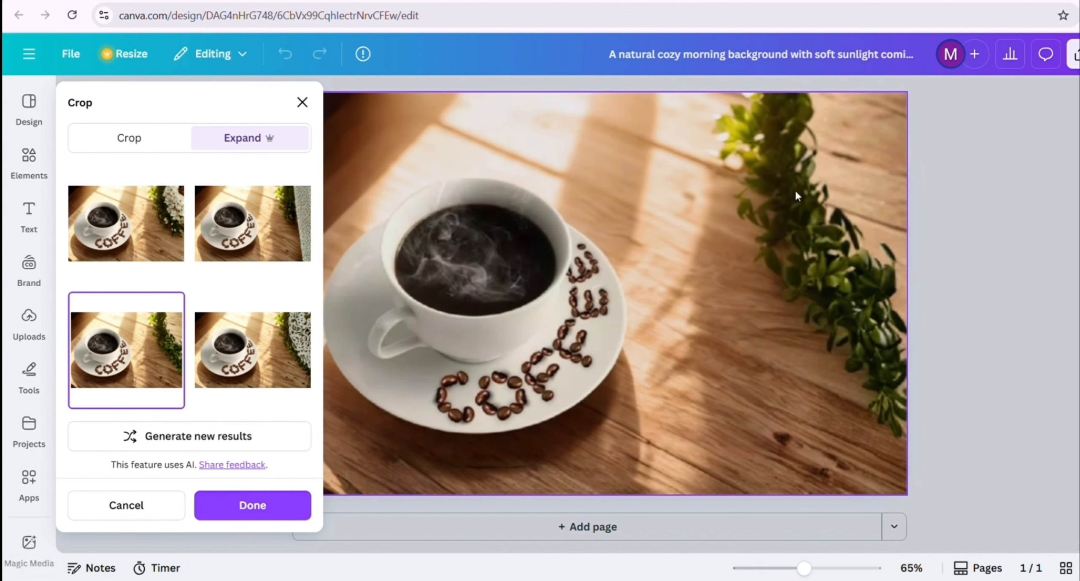
{"action": "left_click", "coordinate": [183, 241]}
{"action": "left_click", "coordinate": [270, 505]}
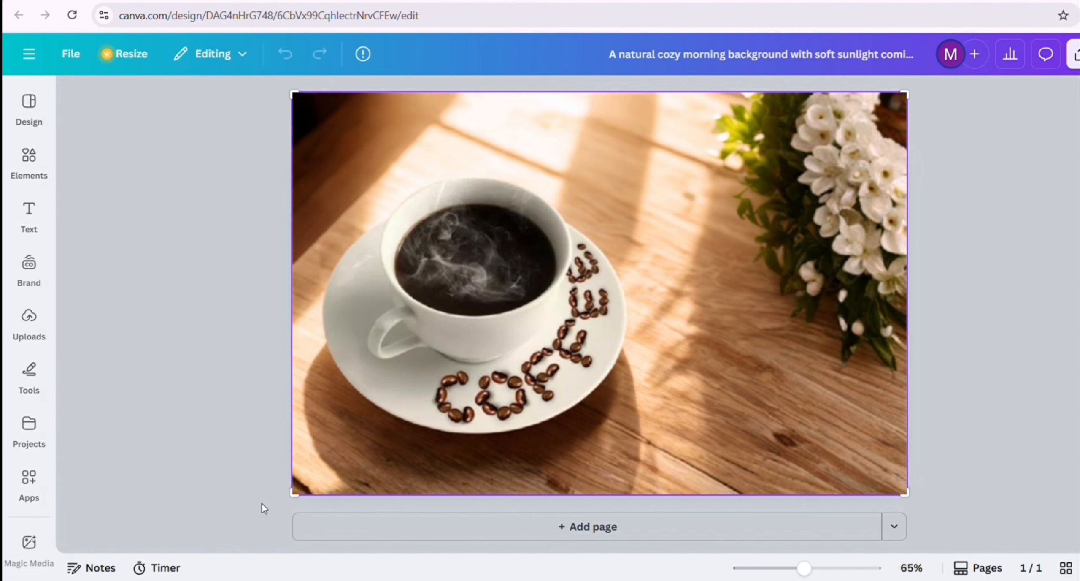
{"action": "left_click", "coordinate": [607, 245]}
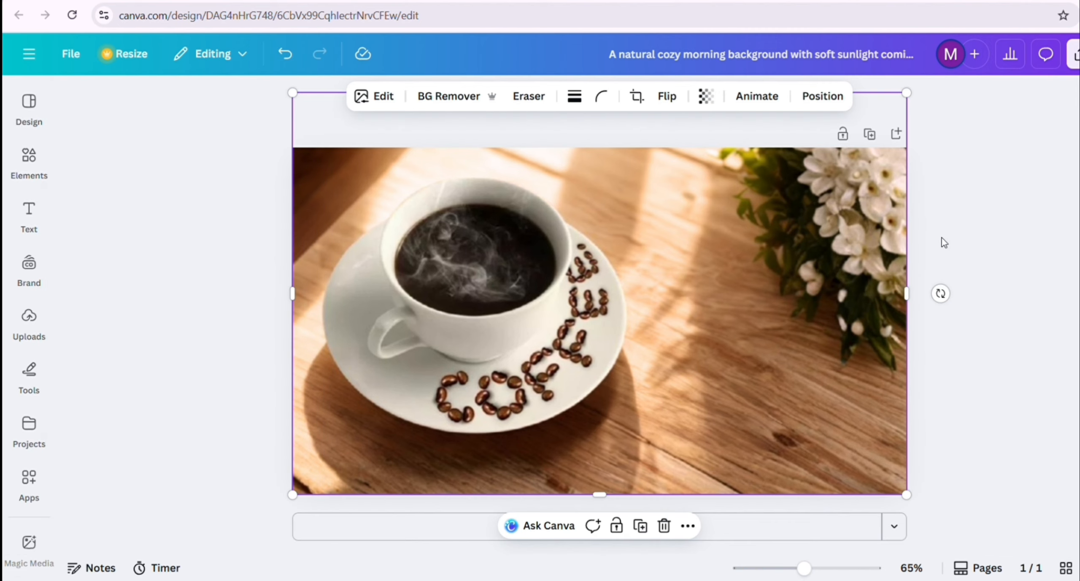
{"action": "left_click", "coordinate": [967, 220]}
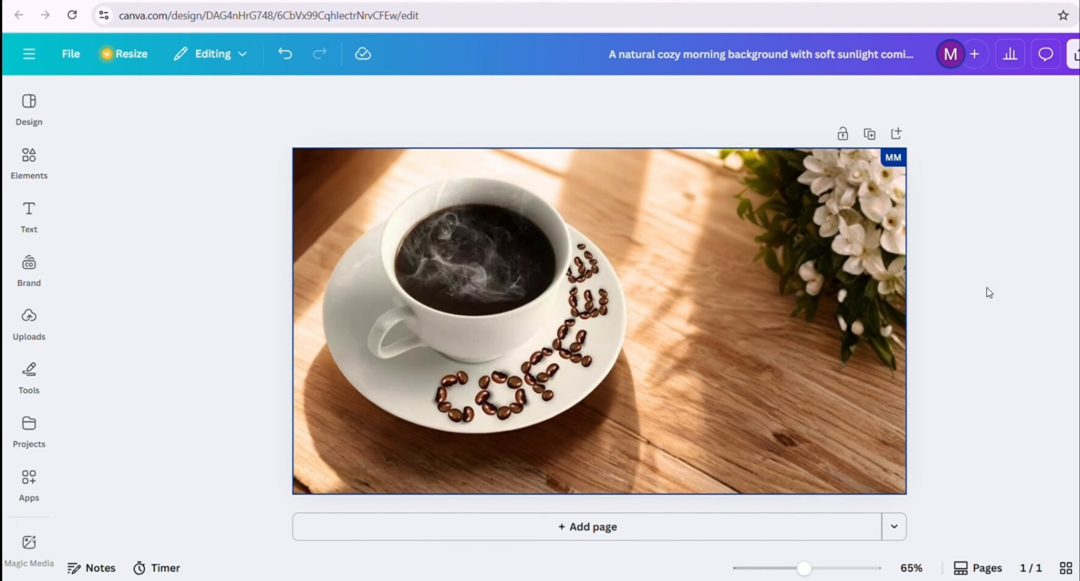
Open the image editing options for the expanded coffee photo
{"action": "left_click", "coordinate": [545, 328]}
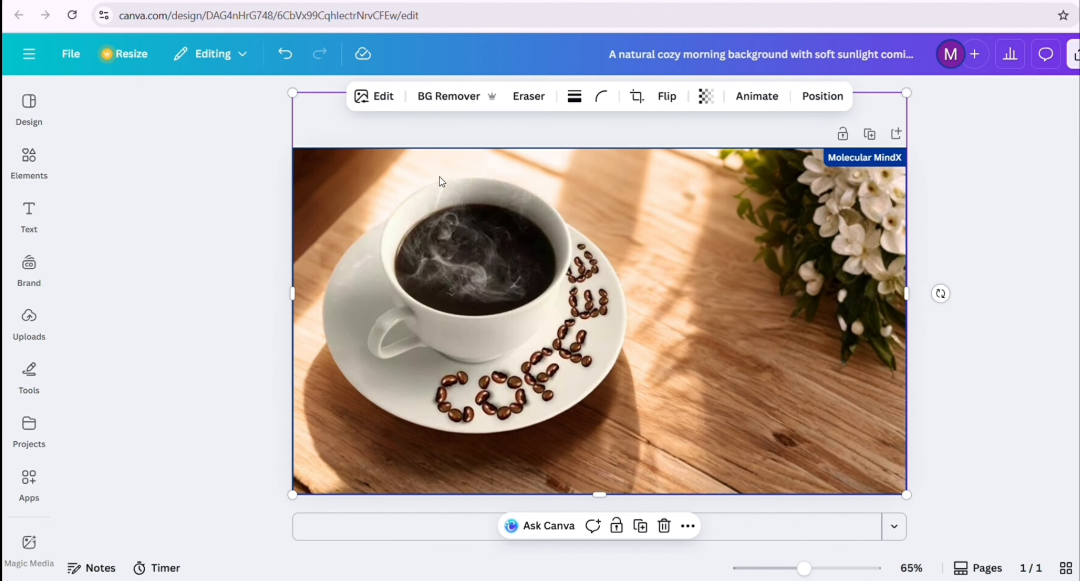
{"action": "left_click", "coordinate": [381, 97]}
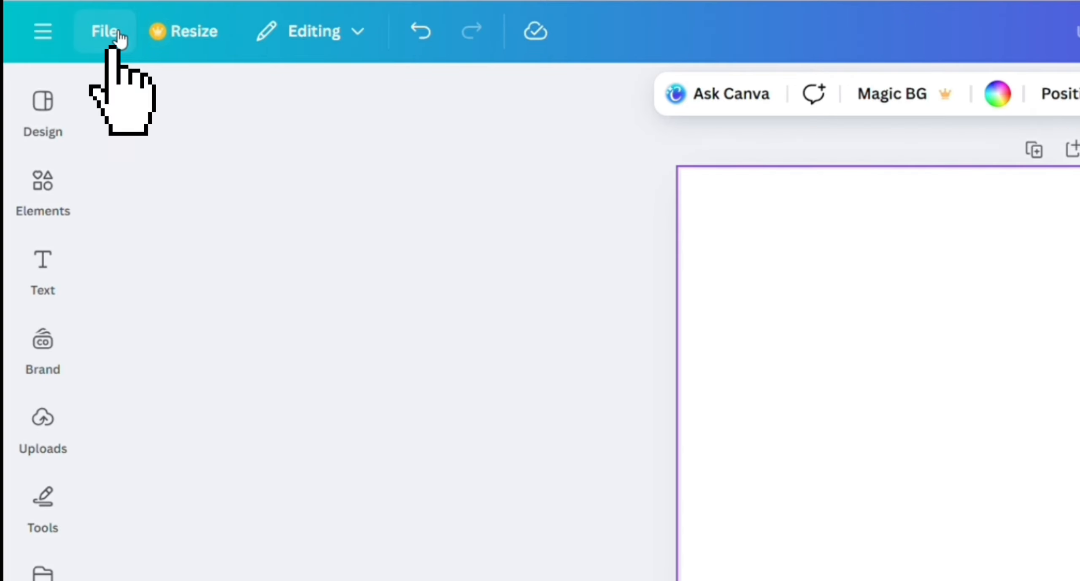
Open the guide settings for the blank Instagram post and preview the 3 Columns and 3x3 Grid layouts
{"action": "left_click", "coordinate": [71, 54]}
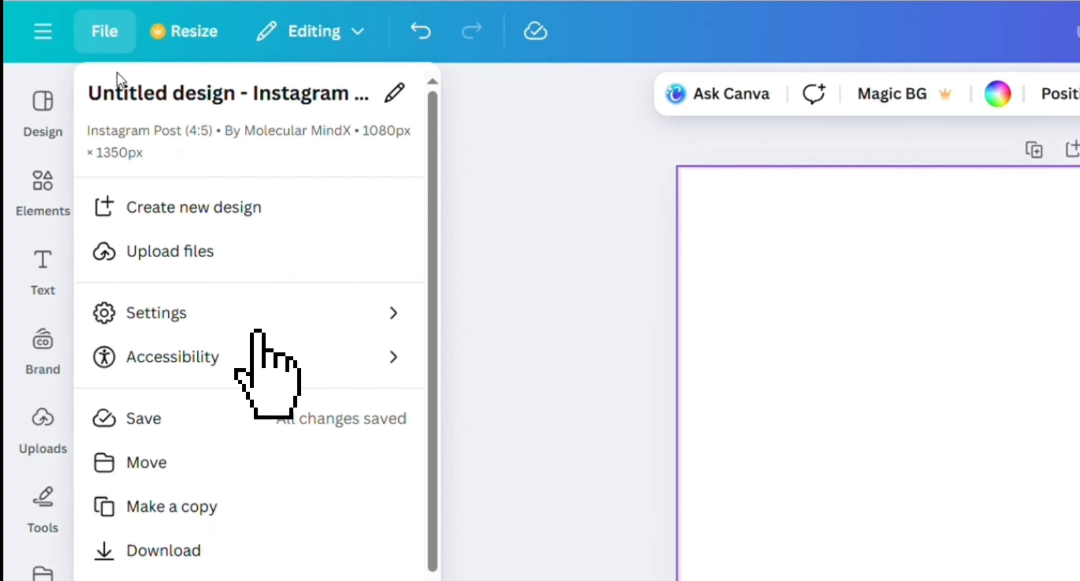
{"action": "mouse_move", "coordinate": [258, 313]}
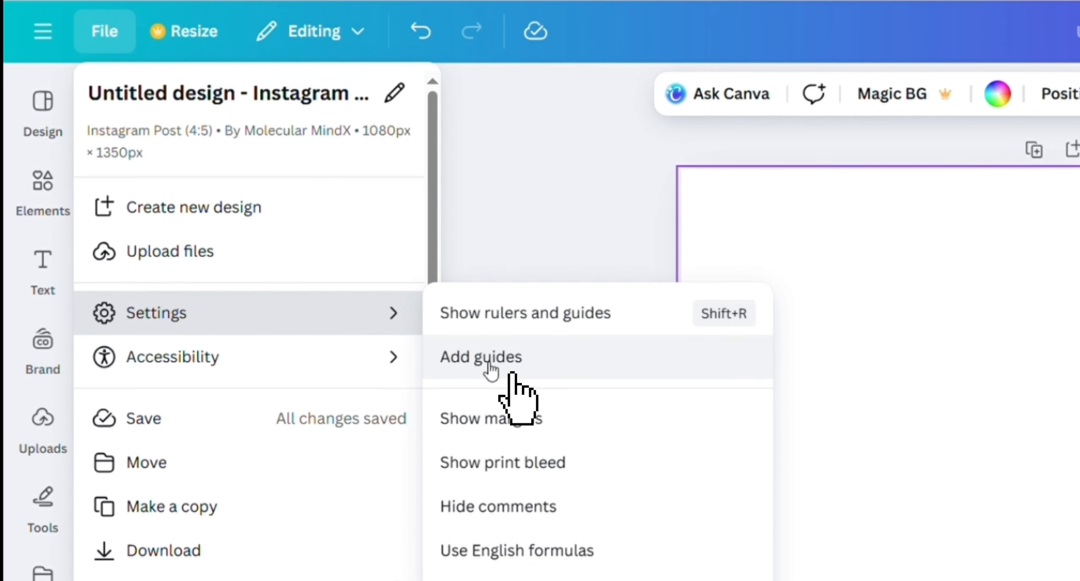
{"action": "left_click", "coordinate": [507, 360]}
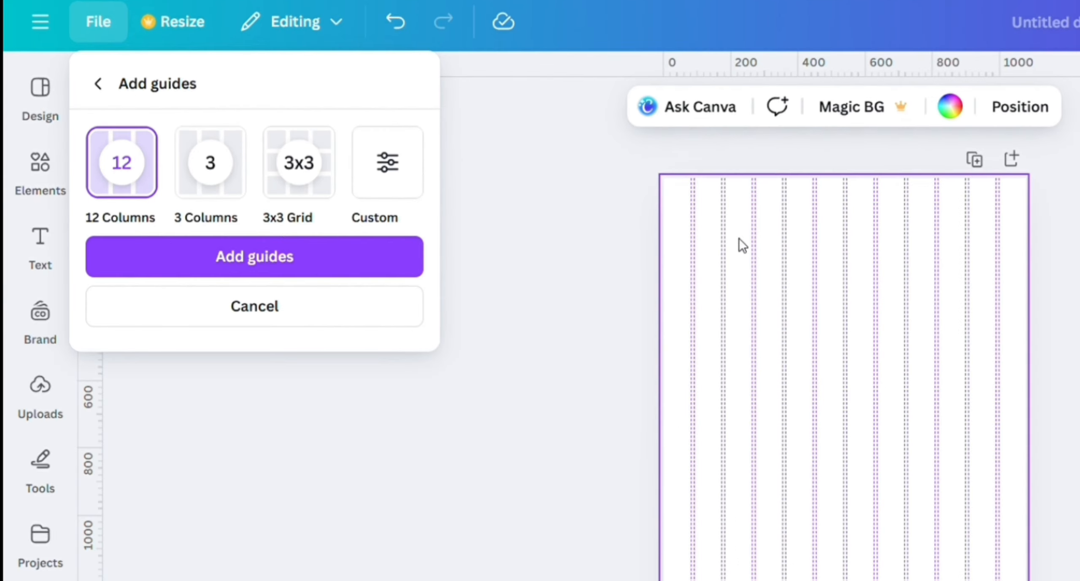
{"action": "left_click", "coordinate": [186, 162]}
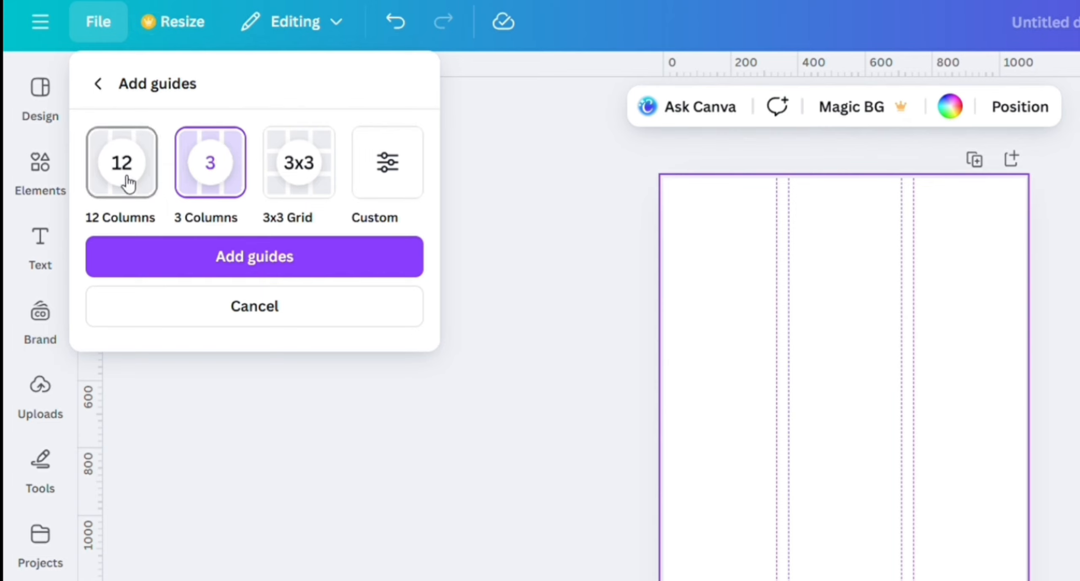
{"action": "left_click", "coordinate": [314, 179]}
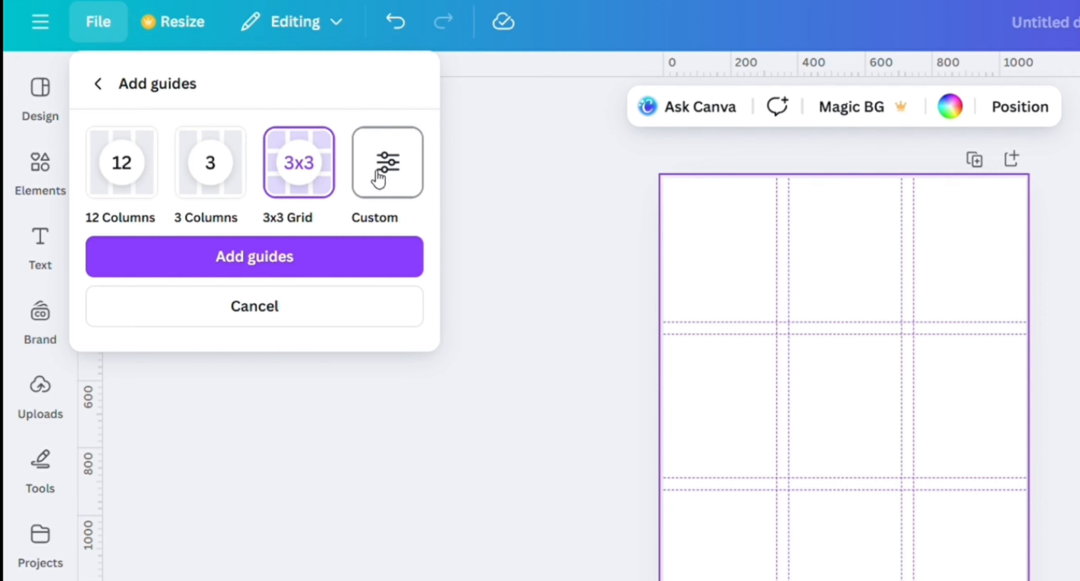
Try a custom guide layout with 8 columns
{"action": "left_click", "coordinate": [395, 173]}
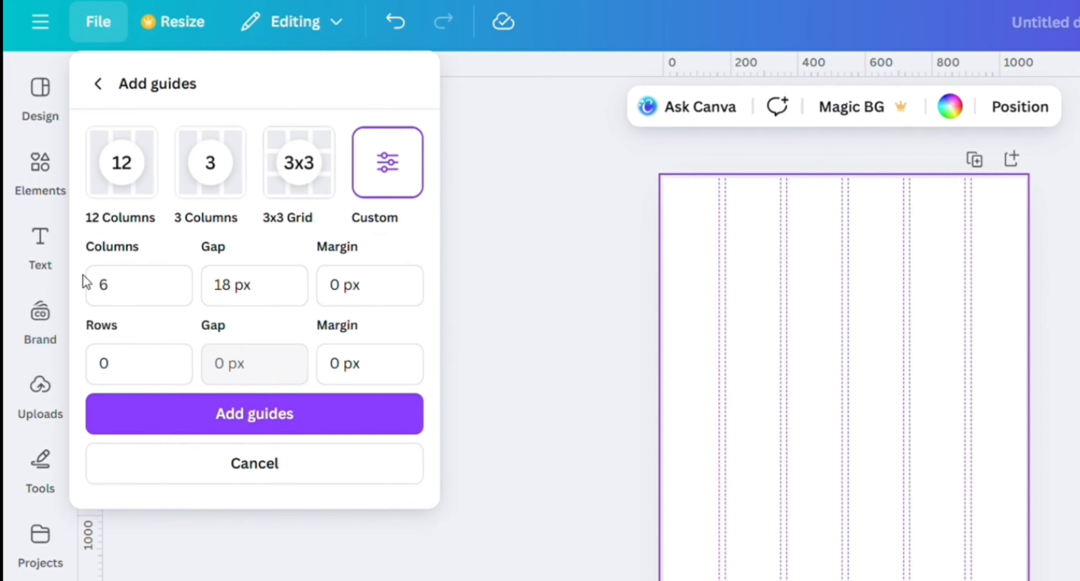
{"action": "double_click", "coordinate": [135, 293]}
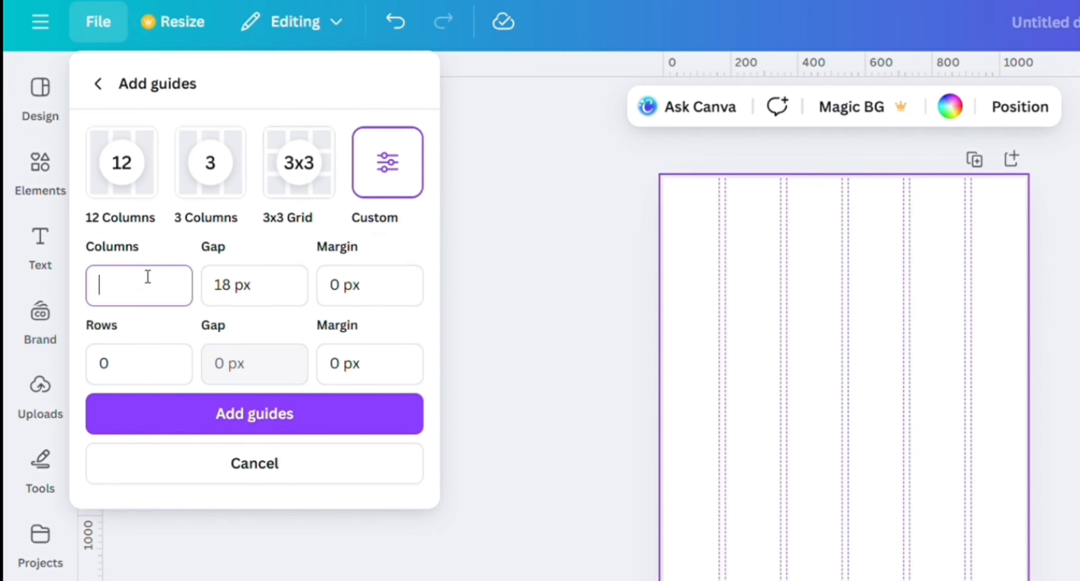
{"action": "type", "text": "8"}
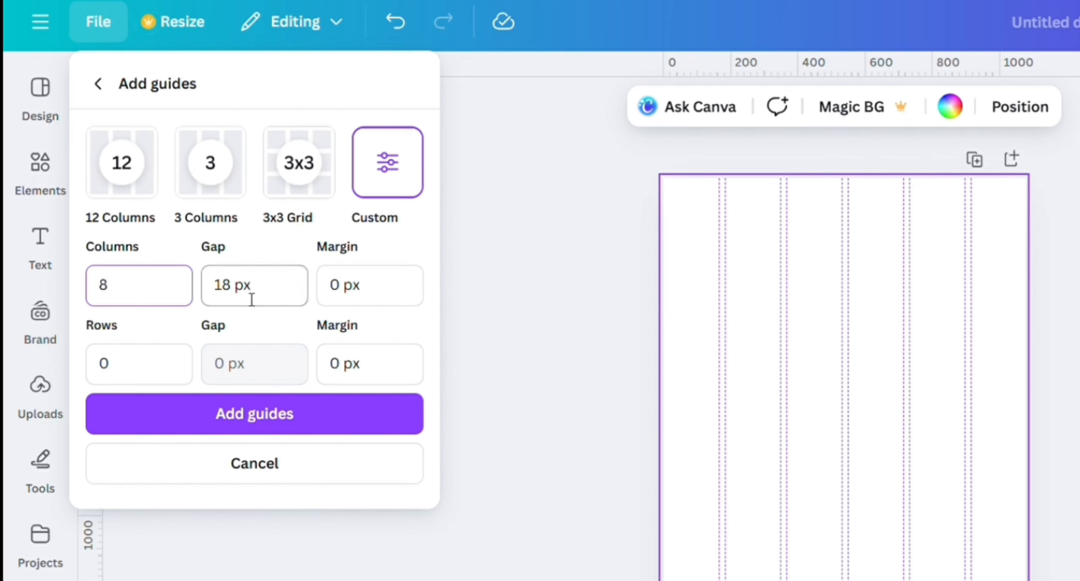
Add guides to the page using the 3x3 Grid preset
{"action": "left_click", "coordinate": [302, 186]}
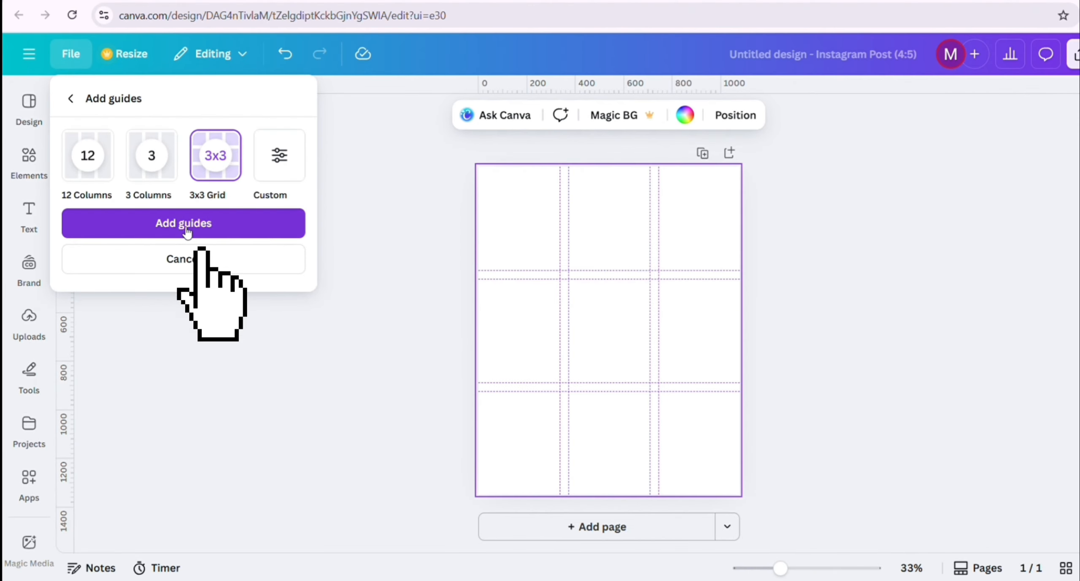
{"action": "left_click", "coordinate": [262, 257]}
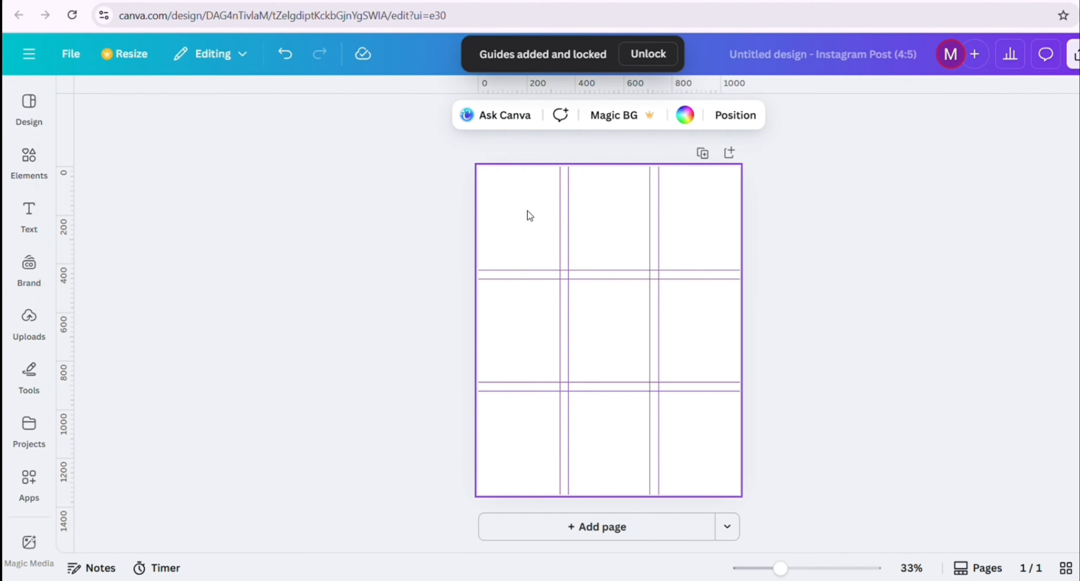
Search the elements library for "Frame" and browse the frames, graphics, photos and other matching results
{"action": "left_click", "coordinate": [30, 174]}
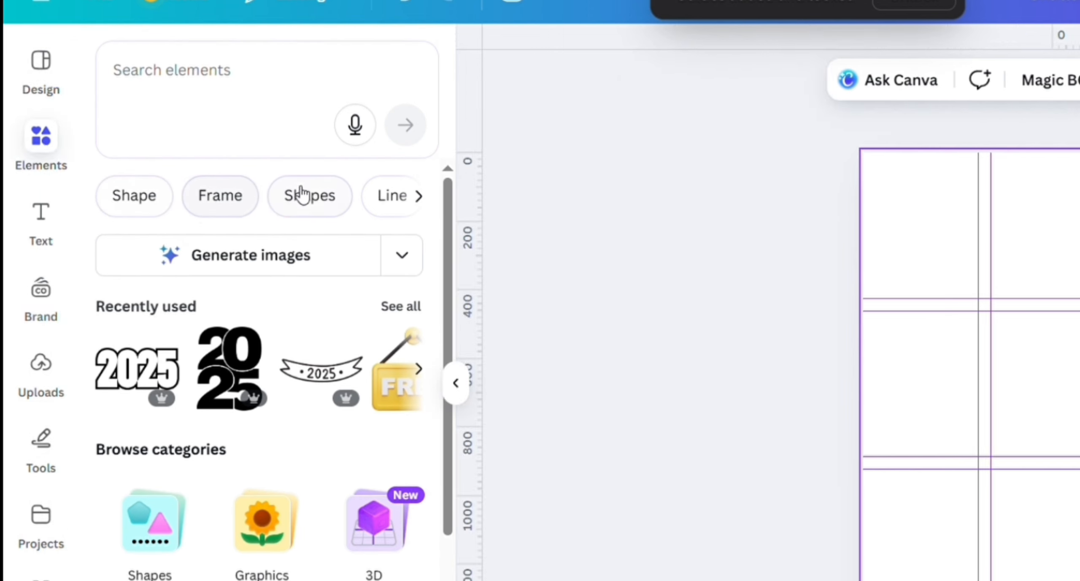
{"action": "left_click", "coordinate": [224, 199]}
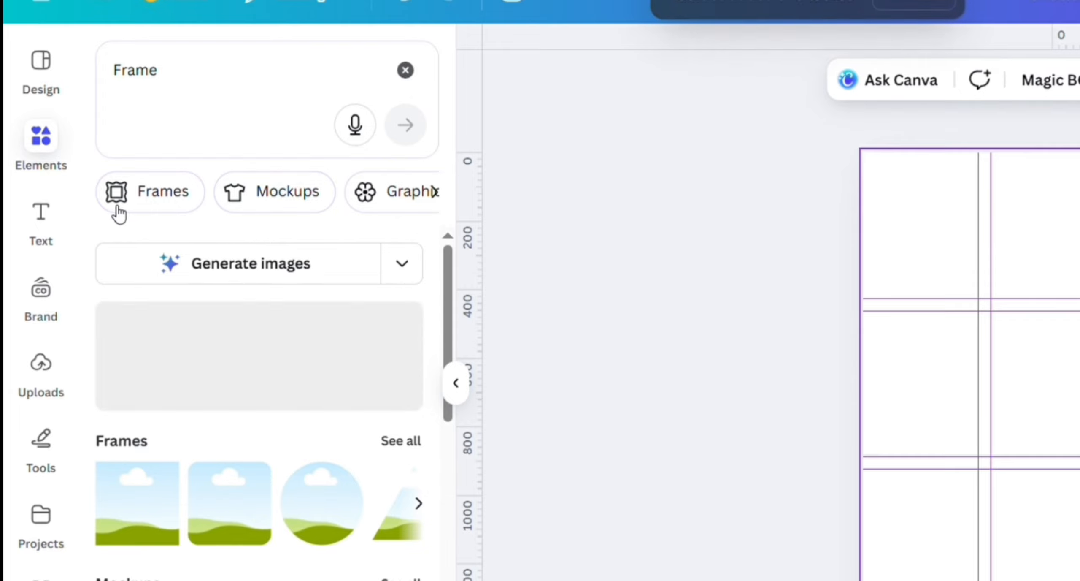
{"action": "left_click", "coordinate": [41, 141]}
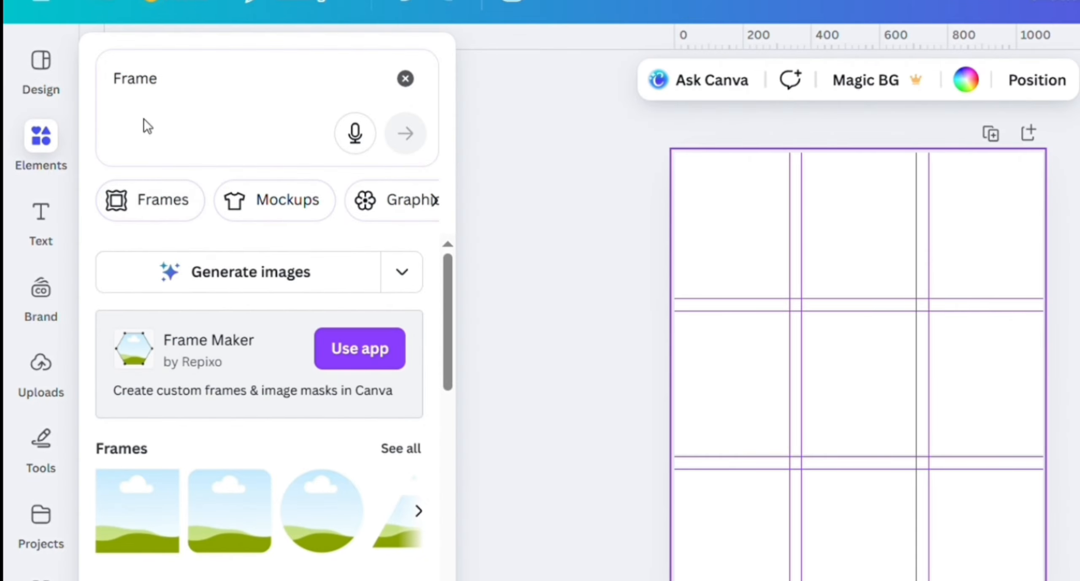
{"action": "scroll", "coordinate": [272, 540], "scroll_direction": "down", "scroll_amount": 15}
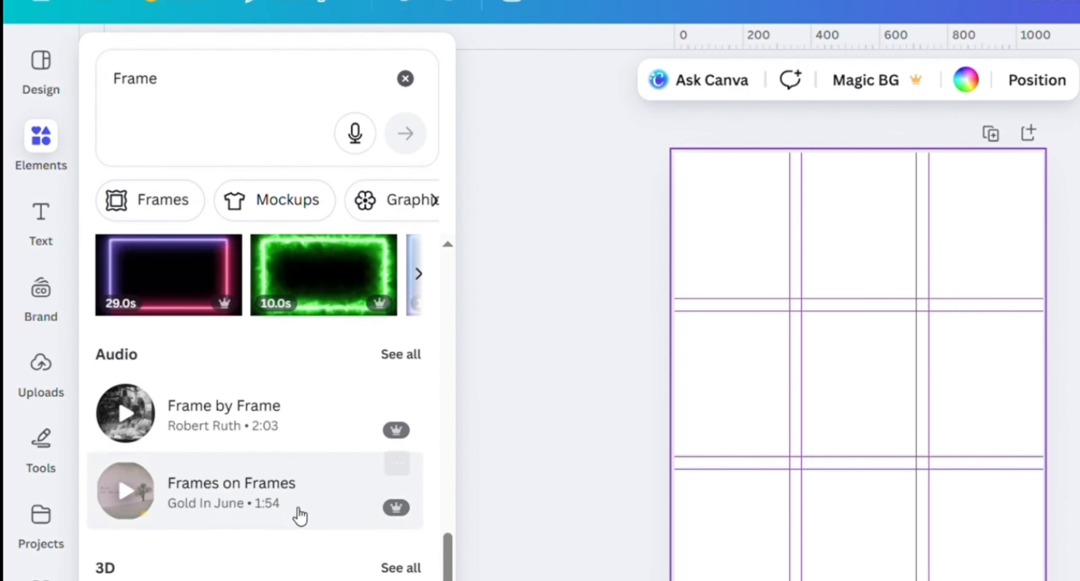
{"action": "scroll", "coordinate": [299, 513], "scroll_direction": "up", "scroll_amount": 8}
{"action": "left_click", "coordinate": [347, 392]}
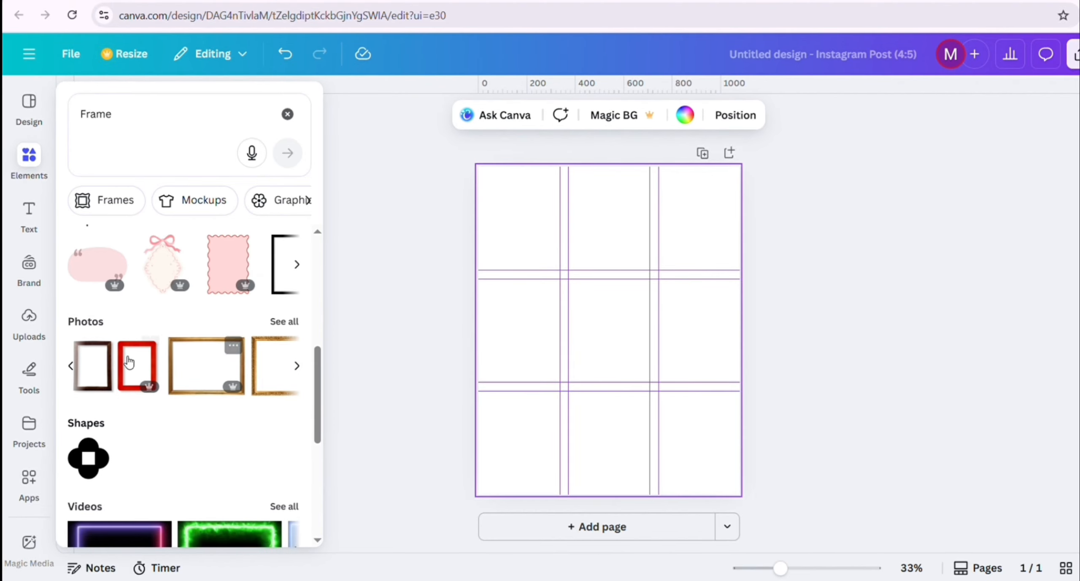
{"action": "scroll", "coordinate": [170, 339], "scroll_direction": "up", "scroll_amount": 3}
Replace the elements search term with the suggested search "instagram icon"
{"action": "left_click", "coordinate": [122, 123]}
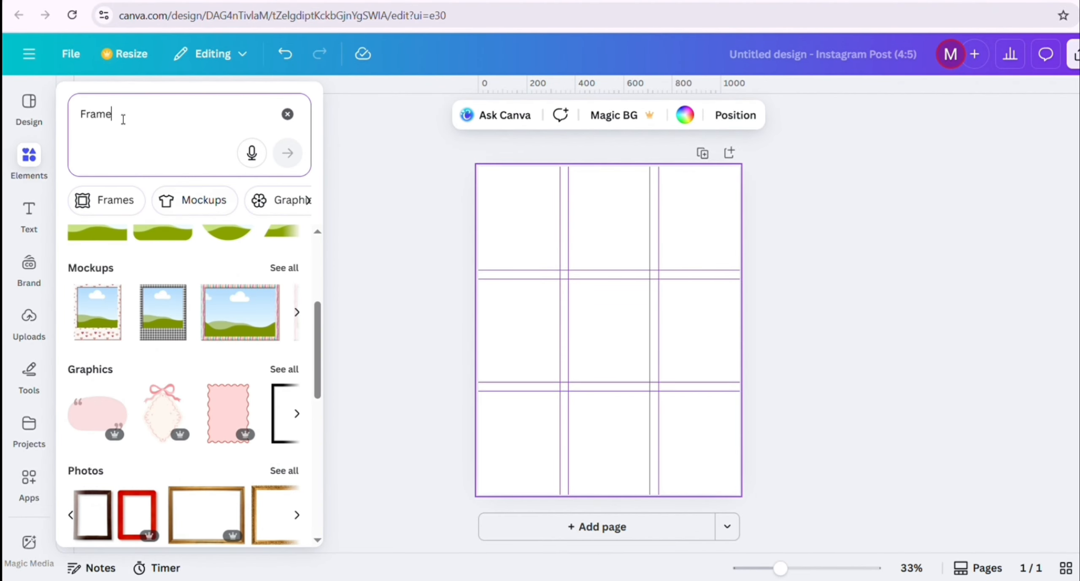
{"action": "key", "text": "BackSpace"}
{"action": "key", "text": "BackSpace"}
{"action": "key", "text": "BackSpace"}
{"action": "key", "text": "BackSpace"}
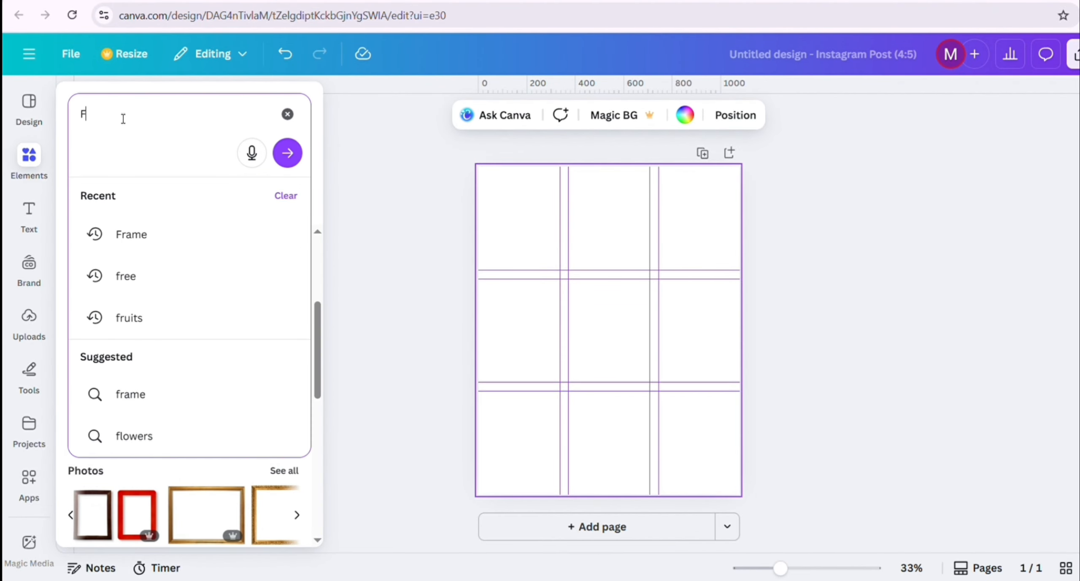
{"action": "type", "text": "ins"}
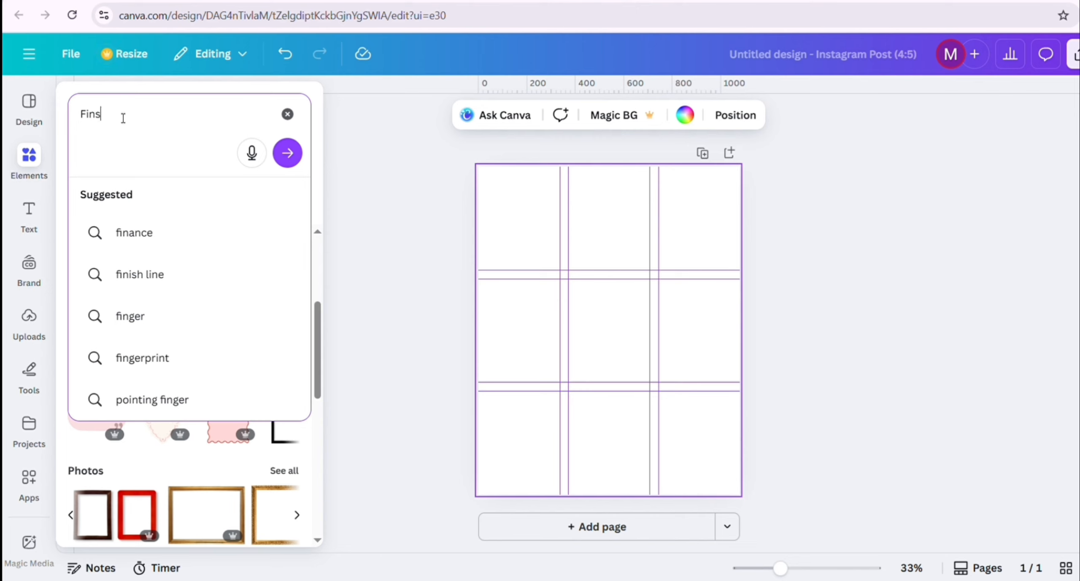
{"action": "type", "text": "ta"}
{"action": "key", "text": "BackSpace"}
{"action": "key", "text": "BackSpace"}
{"action": "key", "text": "BackSpace"}
{"action": "key", "text": "BackSpace"}
{"action": "key", "text": "BackSpace"}
{"action": "key", "text": "BackSpace"}
{"action": "type", "text": "ins"}
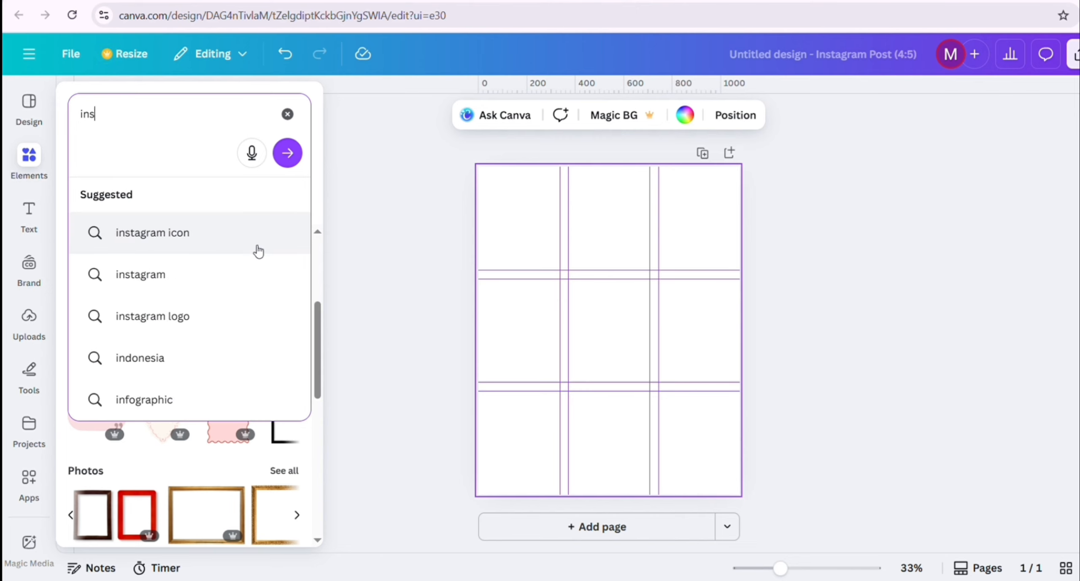
{"action": "type", "text": "ta"}
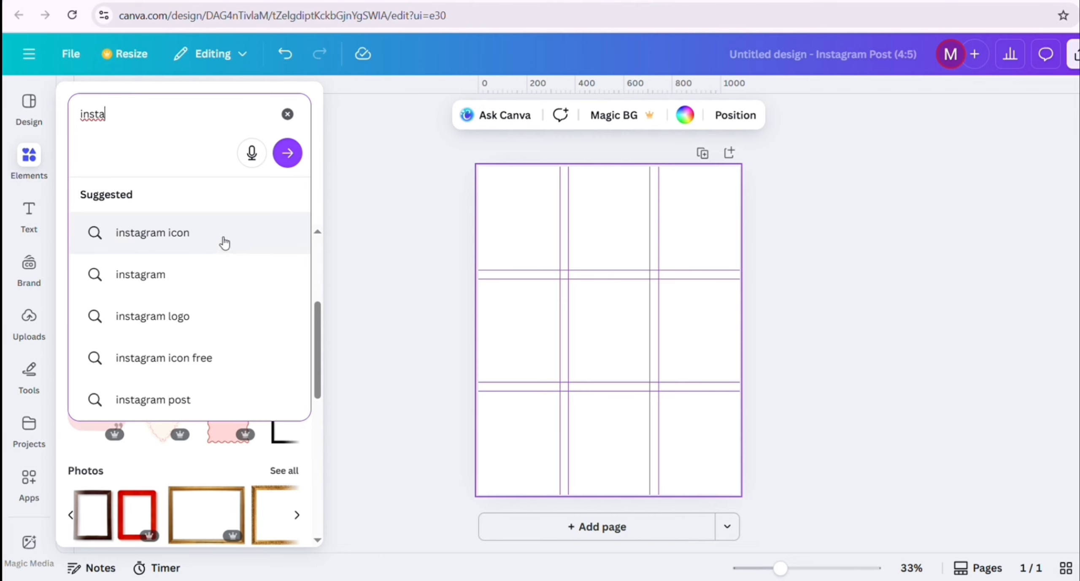
{"action": "left_click", "coordinate": [224, 243]}
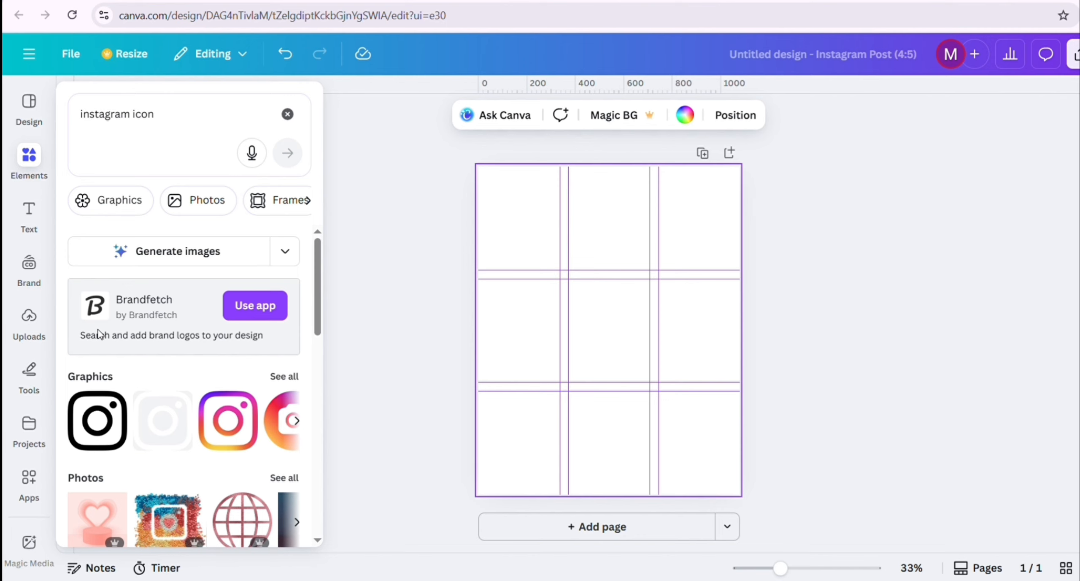
Add the round gradient graphic with the white camera symbol to the page from the Instagram icon graphics
{"action": "scroll", "coordinate": [176, 383], "scroll_direction": "down", "scroll_amount": 4}
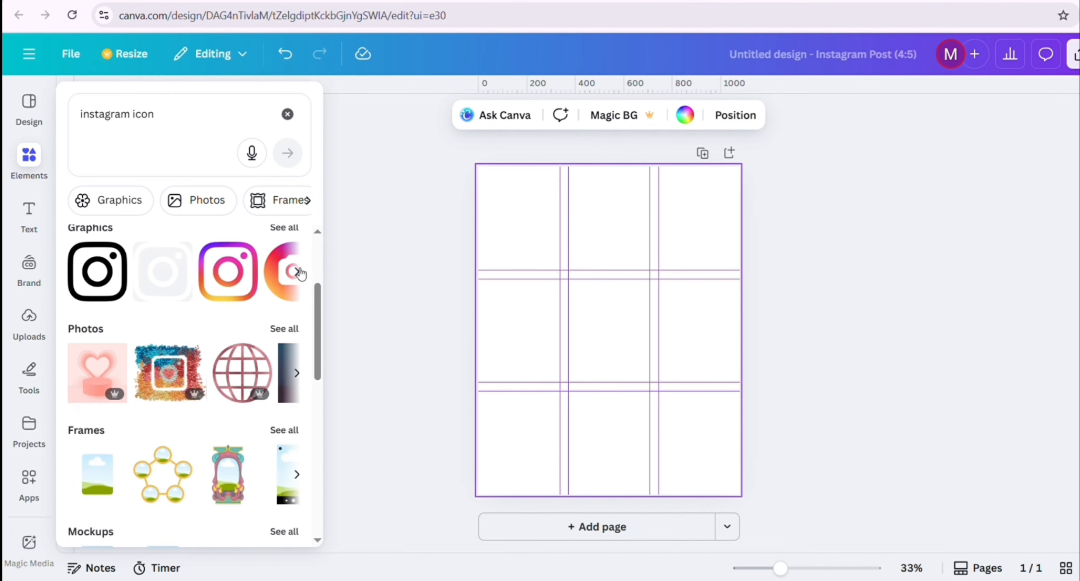
{"action": "left_click", "coordinate": [298, 272]}
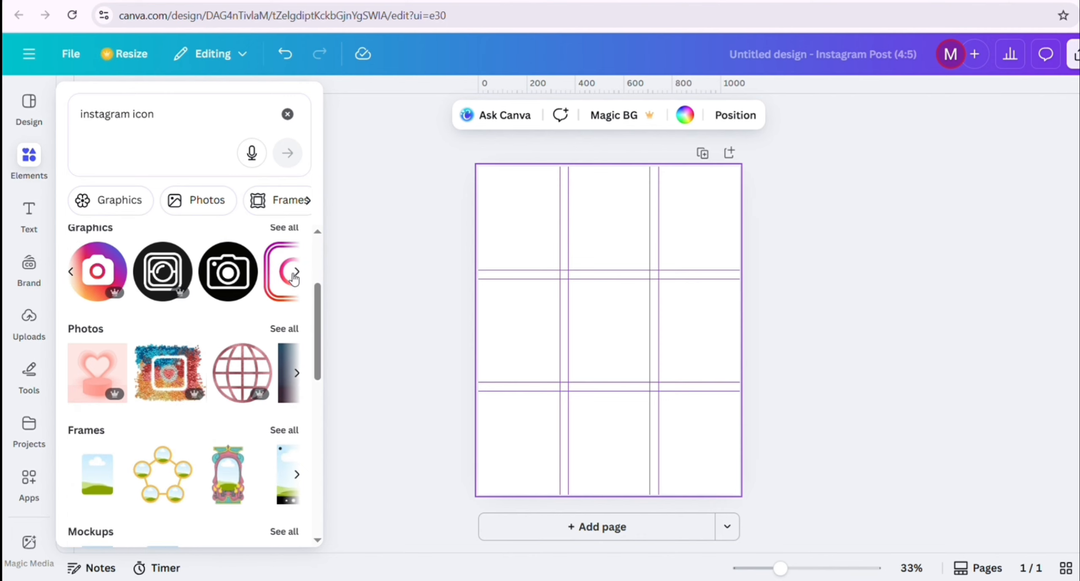
{"action": "left_click", "coordinate": [105, 277]}
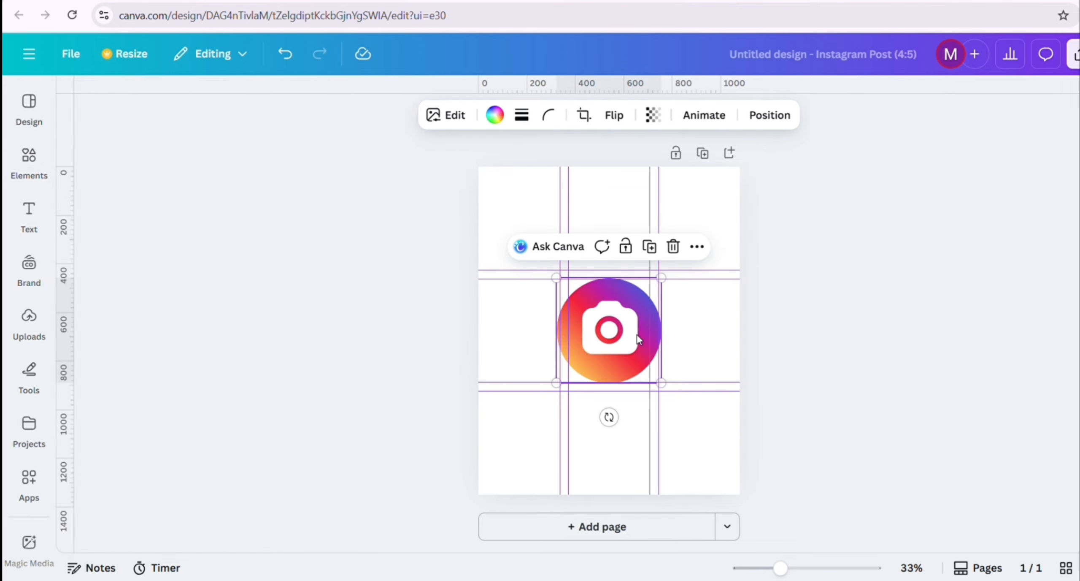
Shrink the round camera icon to fit one grid cell and place it in the first cell of the top row
{"action": "left_click_drag", "start_coordinate": [661, 382], "coordinate": [575, 251]}
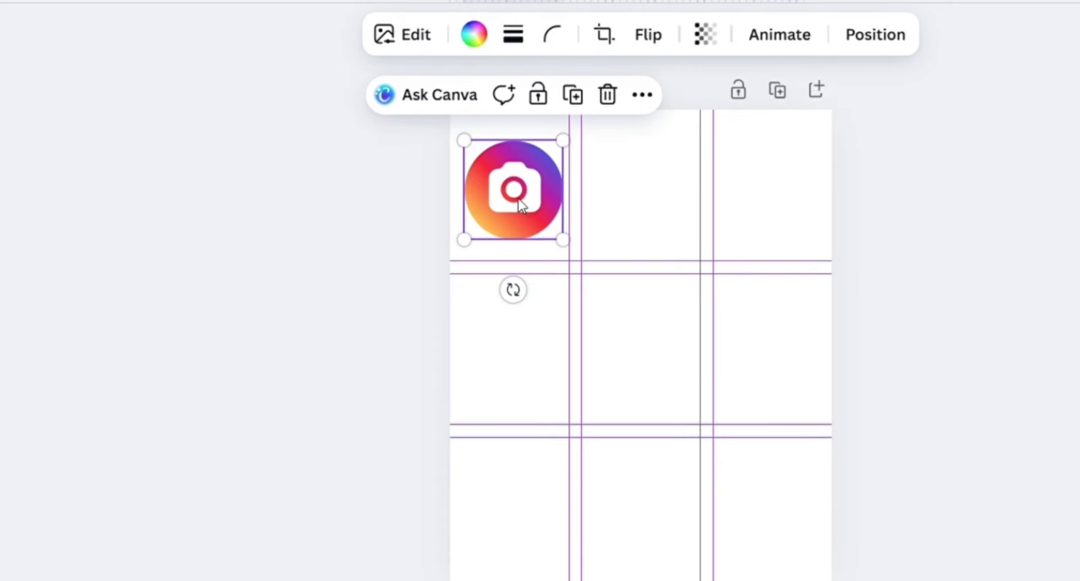
{"action": "left_click_drag", "start_coordinate": [521, 206], "coordinate": [515, 204]}
{"action": "left_click", "coordinate": [640, 214]}
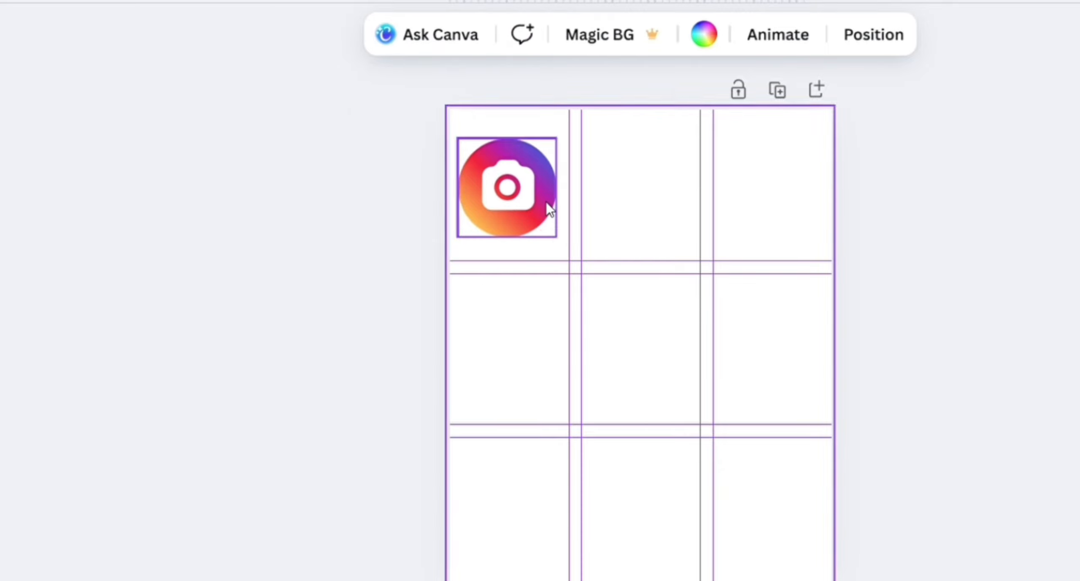